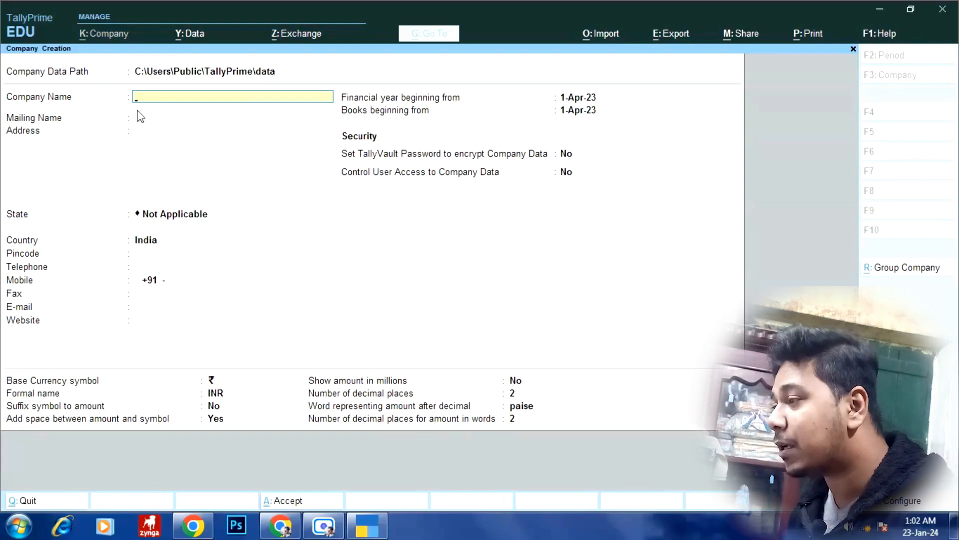
- Enter 'G.K. Enterprise' as the company name so the mailing name copies it
type("G")
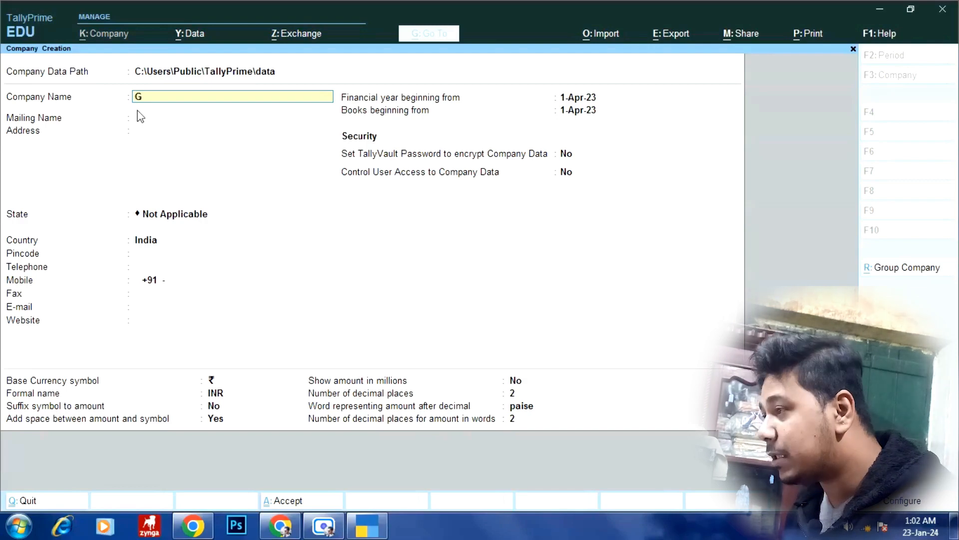
type(".K")
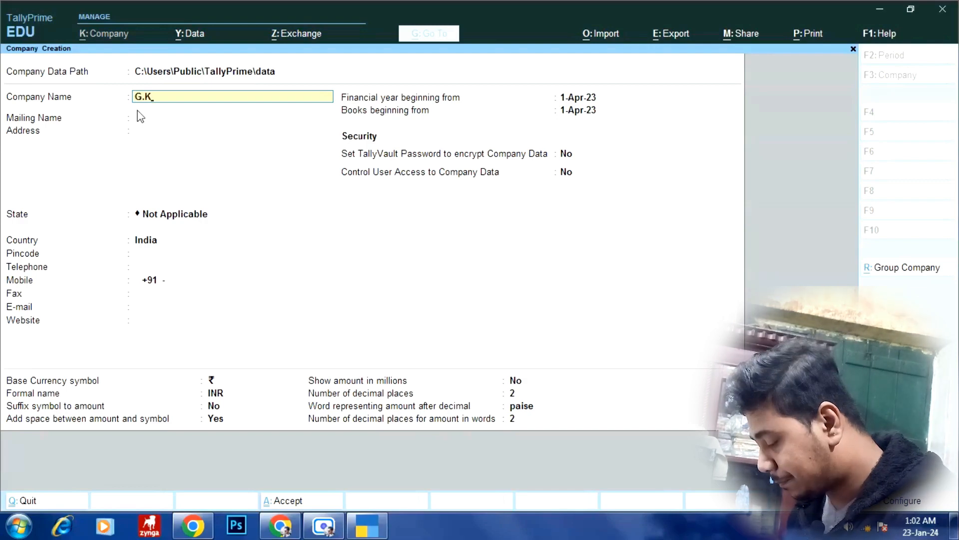
type(". e")
key("BackSpace")
type("e")
key("BackSpace")
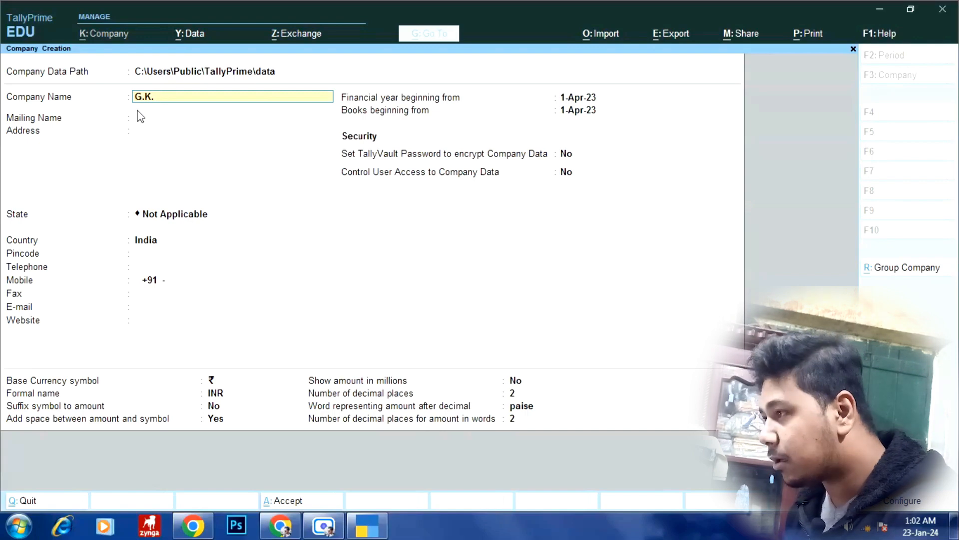
type("Enter")
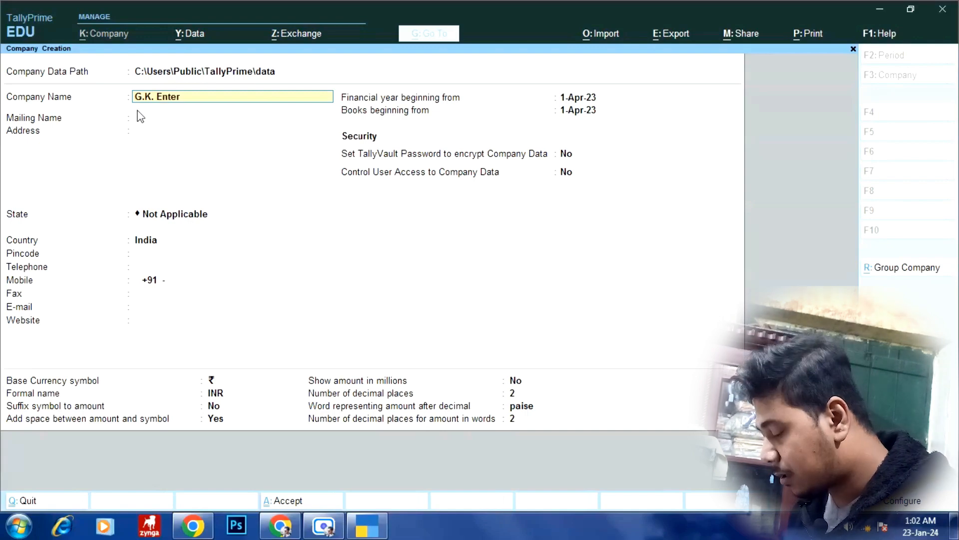
type("prise")
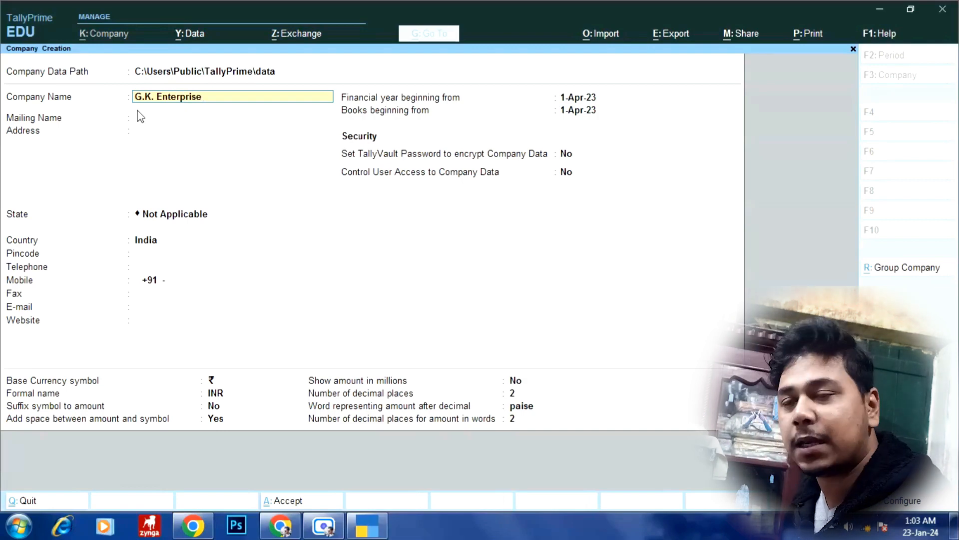
key("Return")
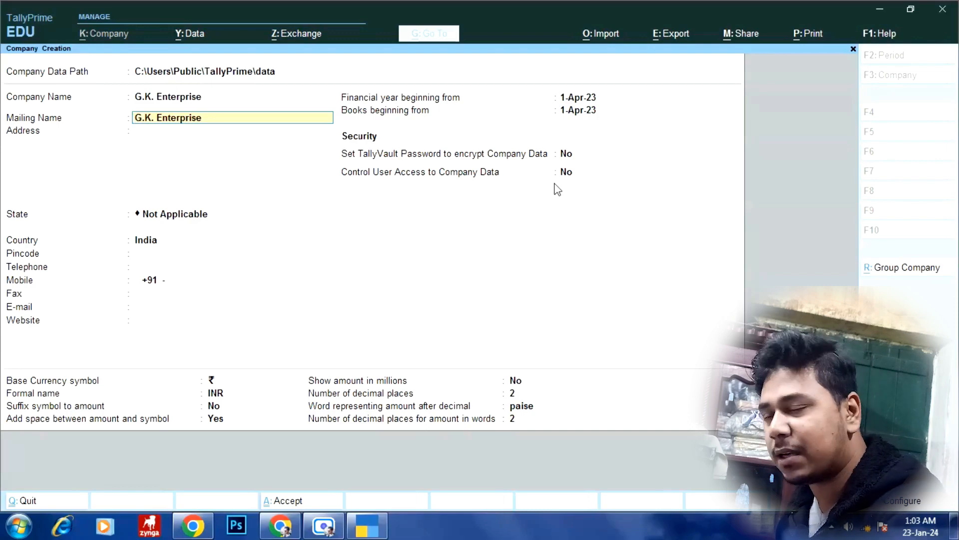
- Keep the mailing name and fill in the company's three address lines, ending with city and PIN
key("Return")
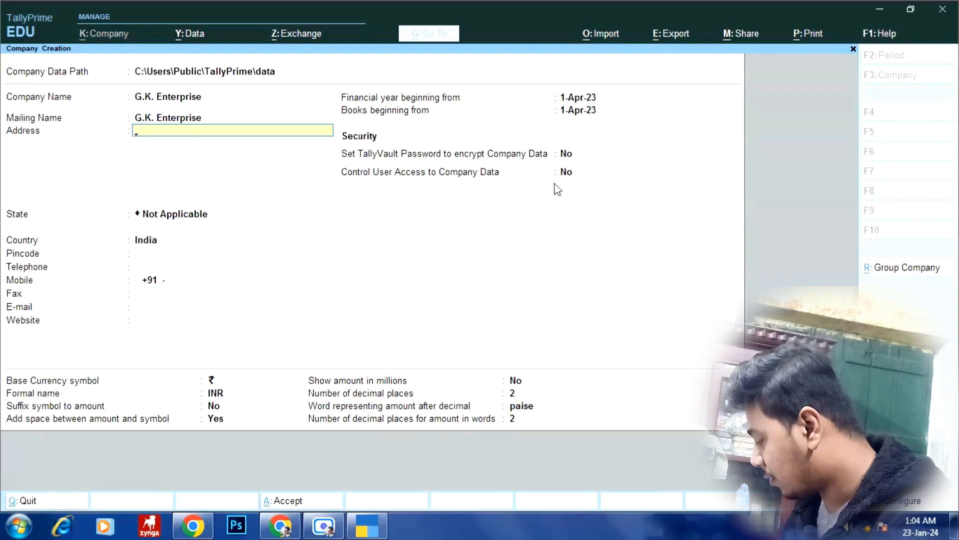
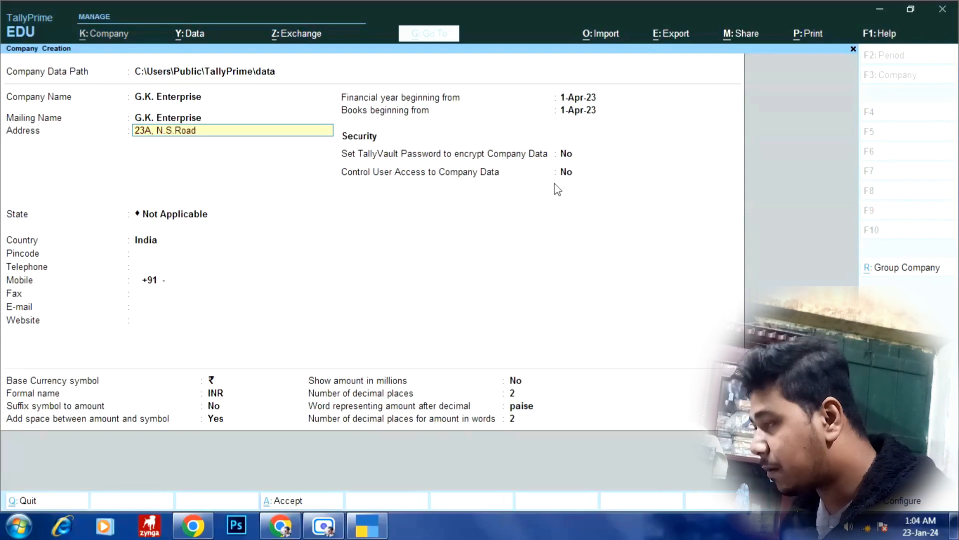
key("Return")
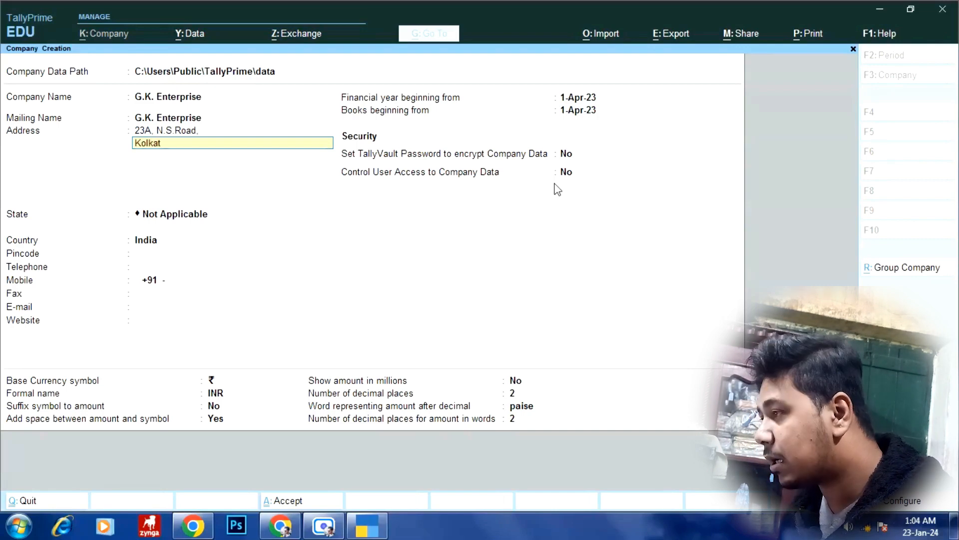
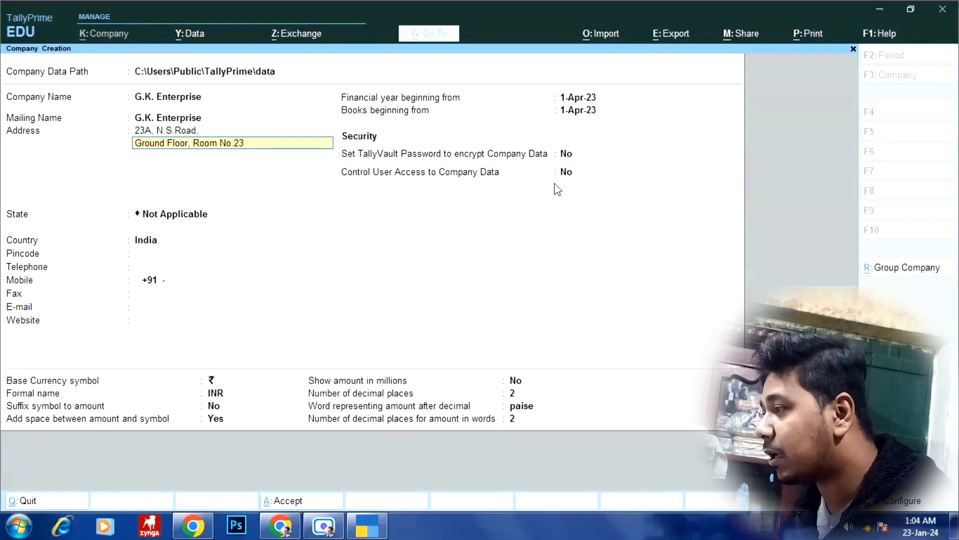
key("Return")
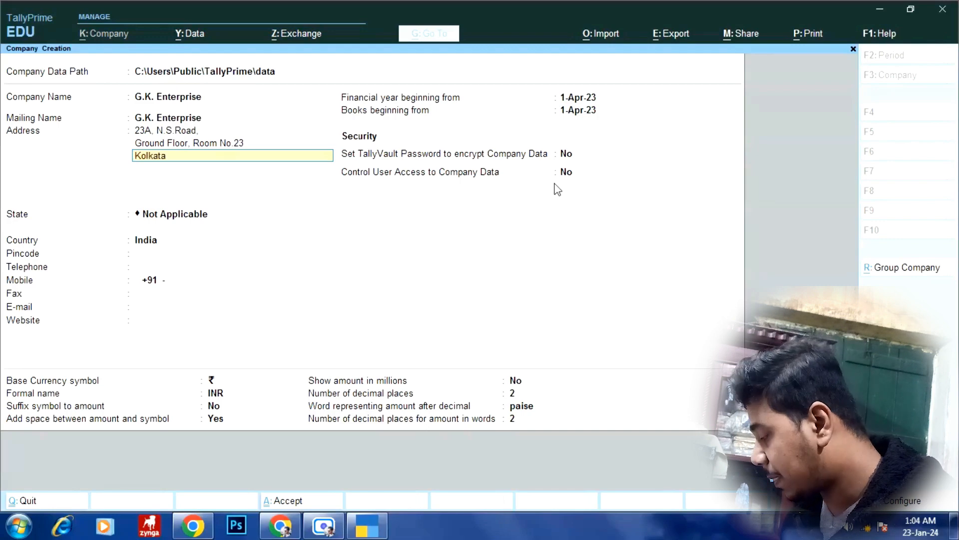
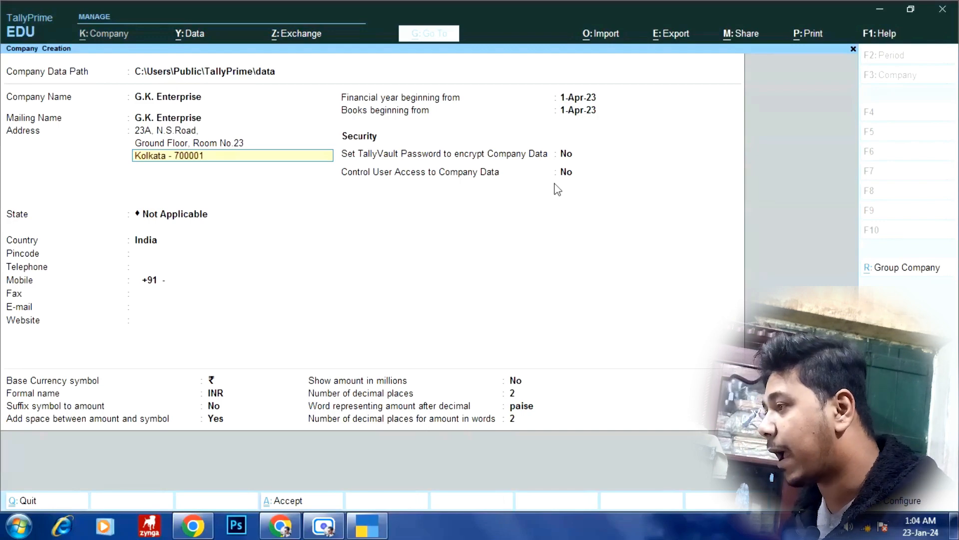
key("Return")
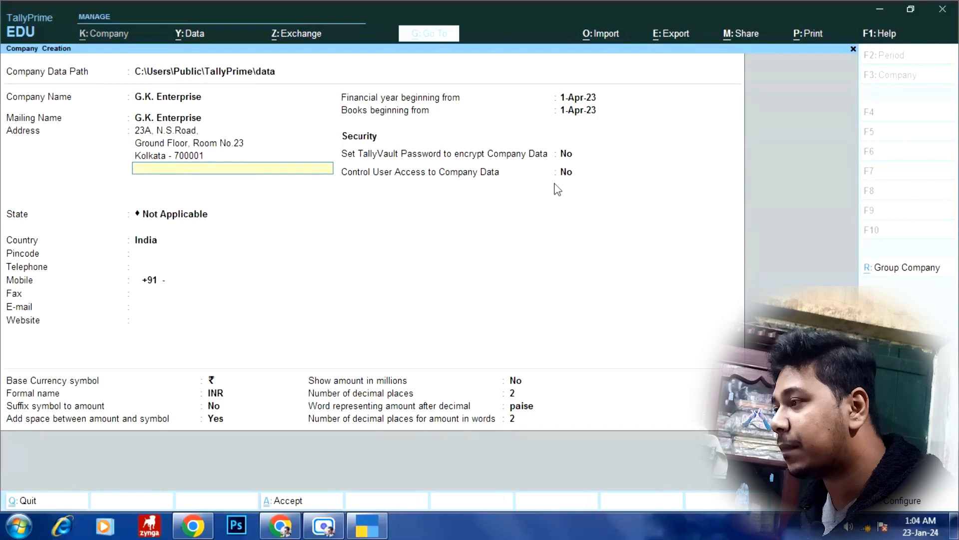
key("Return")
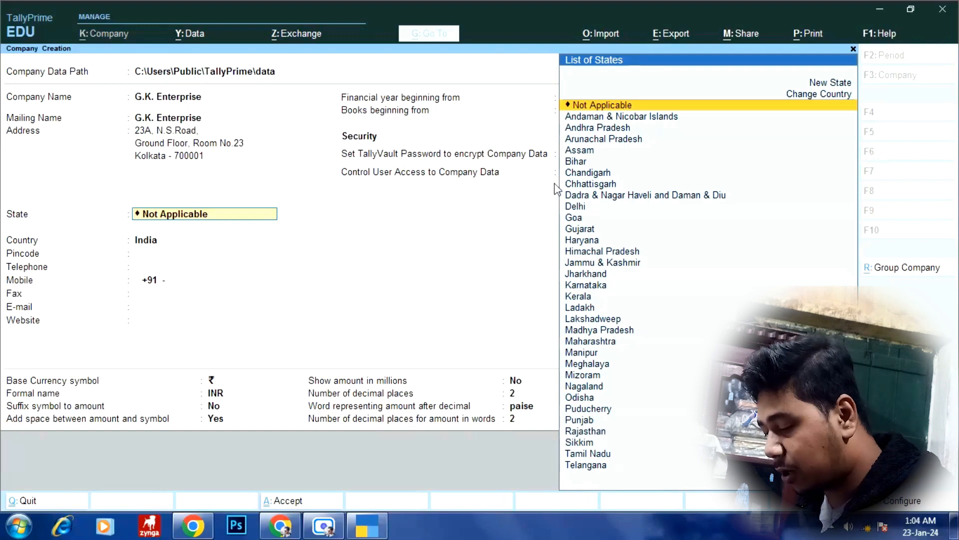
- Choose West Bengal as the company's state and enter its pincode
type("w")
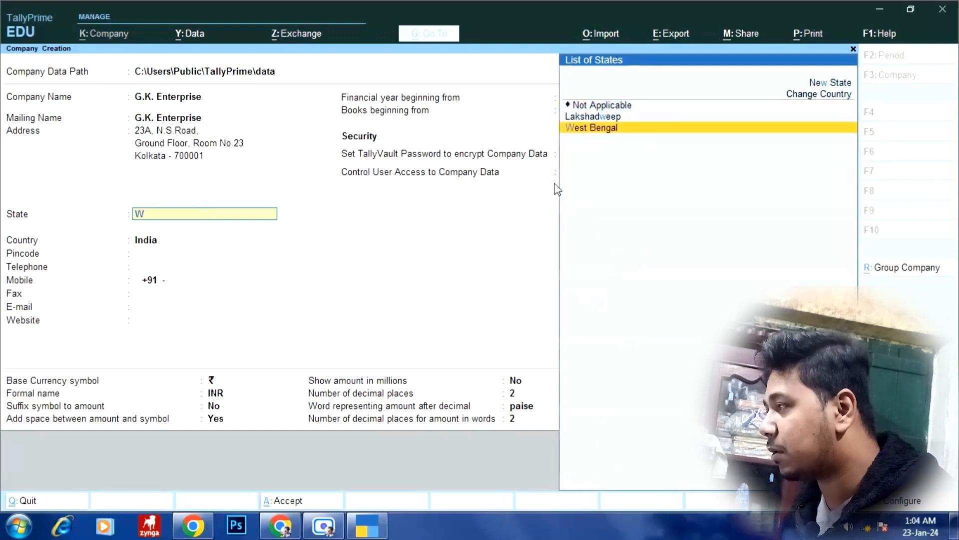
key("Return")
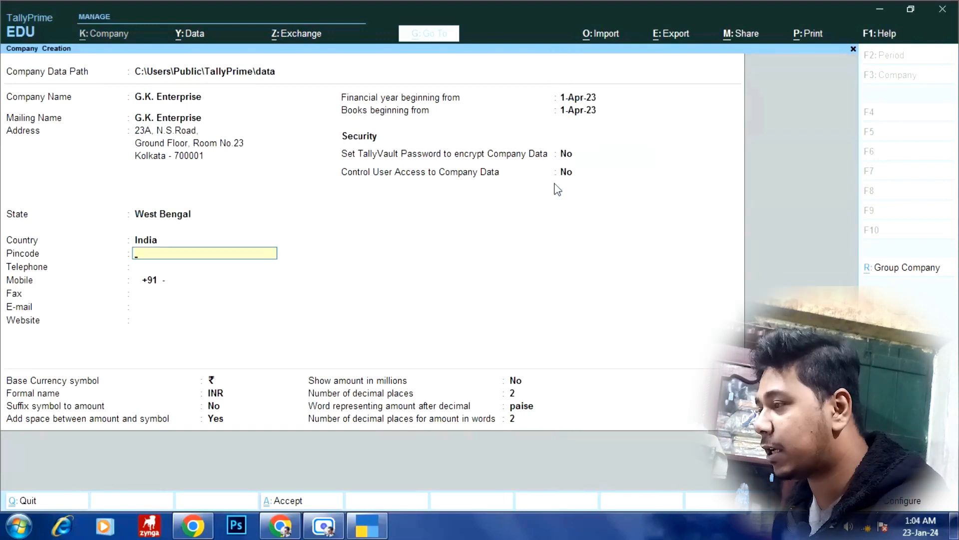
type("700001")
key("Return")
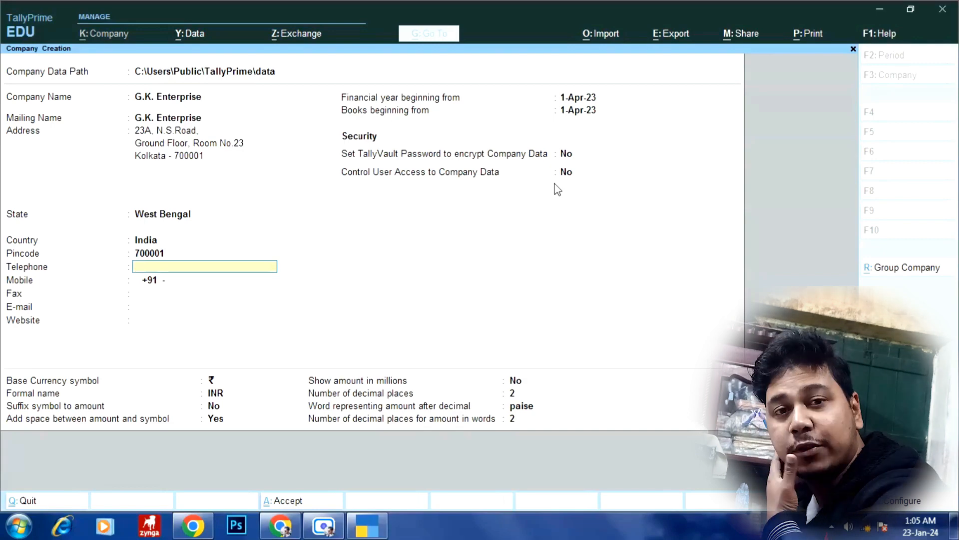
- Enter the company's mobile number and e-mail address, skipping telephone, fax and website
key("Return")
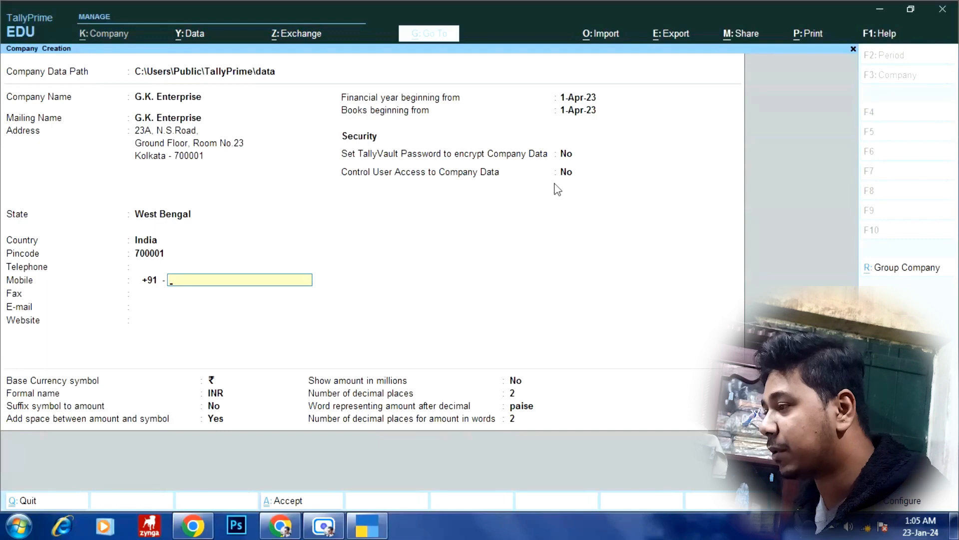
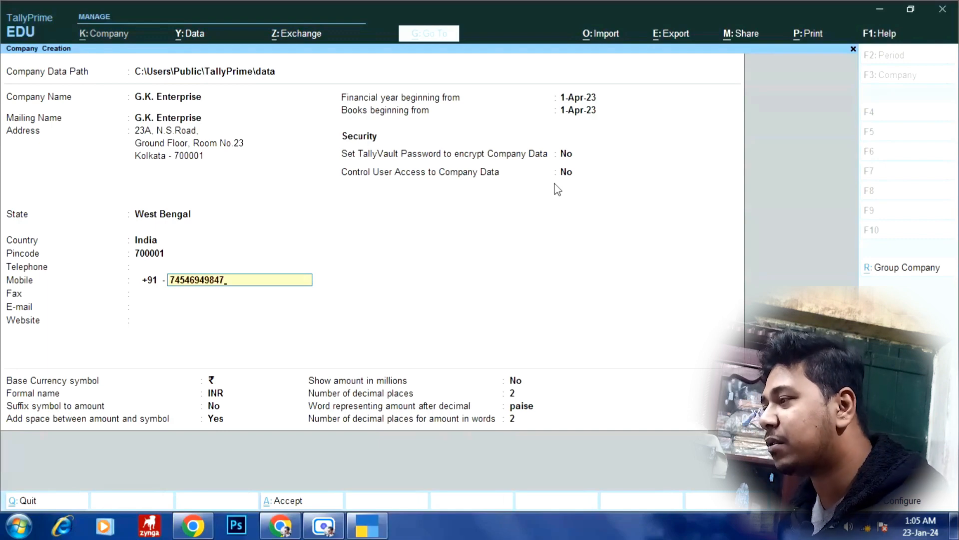
key("Return")
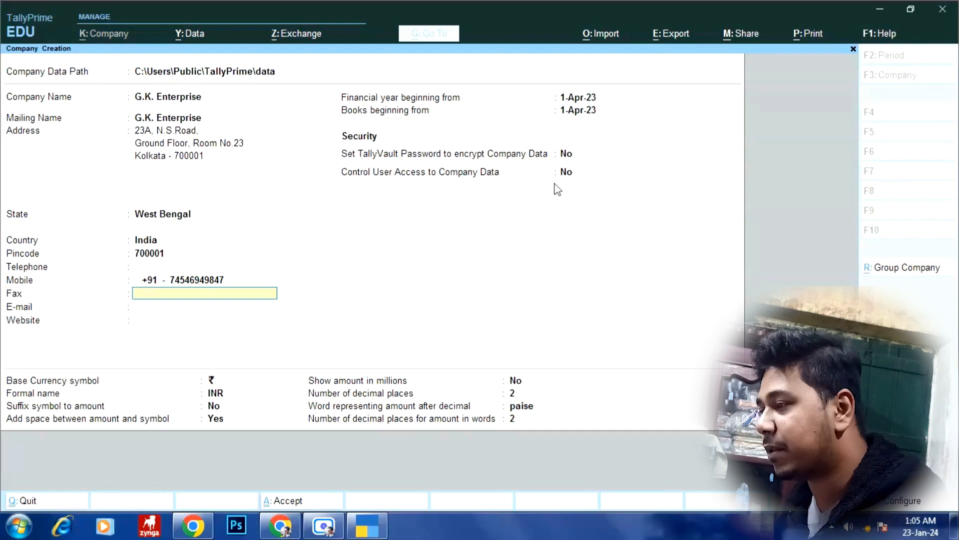
key("Return")
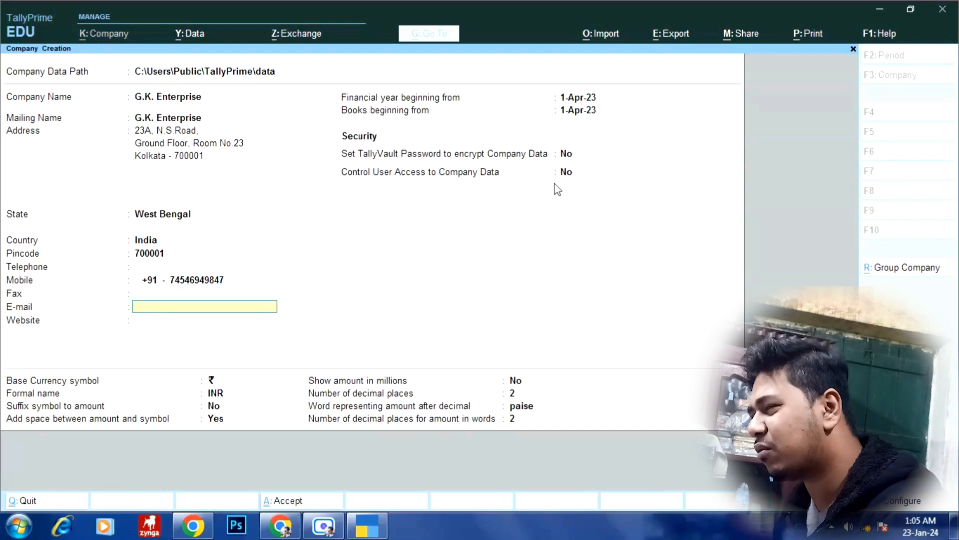
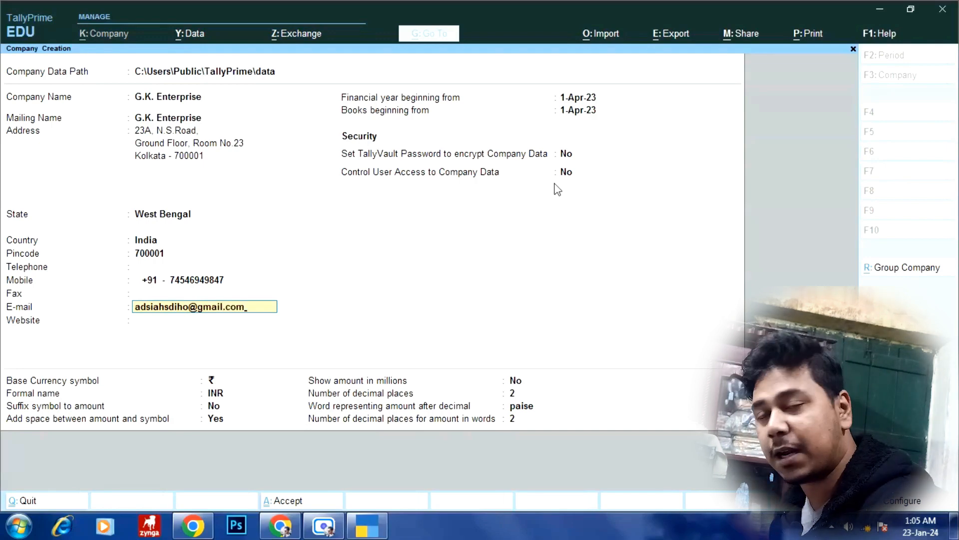
key("Return")
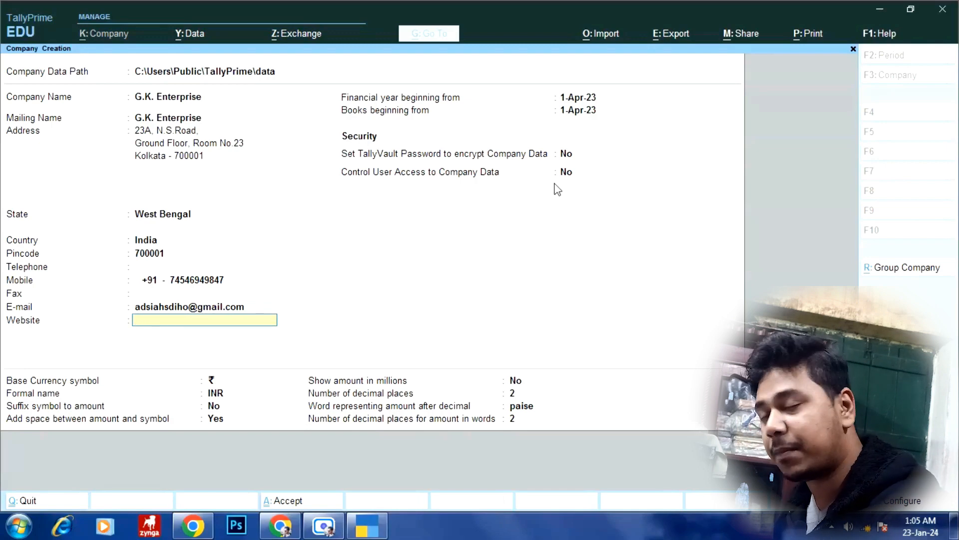
key("Return")
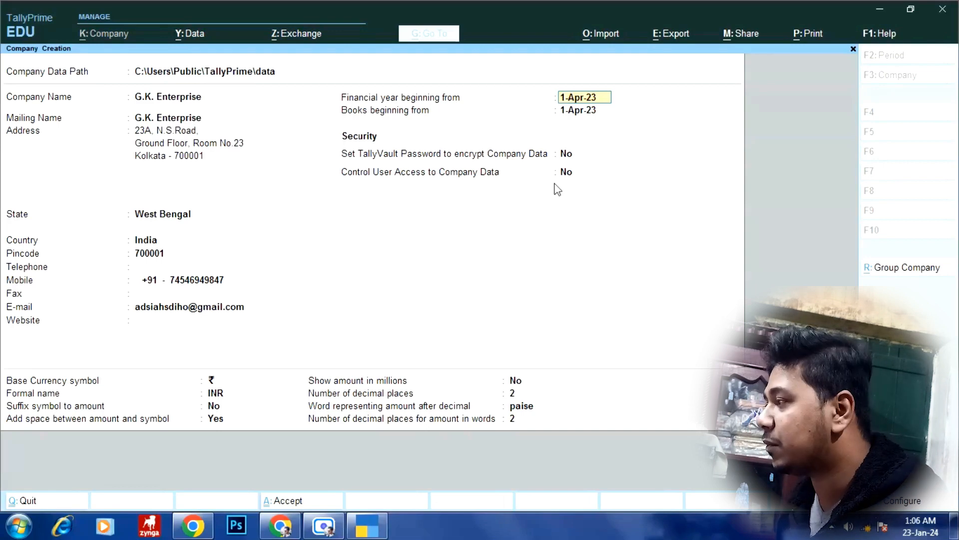
- Accept 1-Apr-23 for both the financial year start and the books beginning date
key("Return")
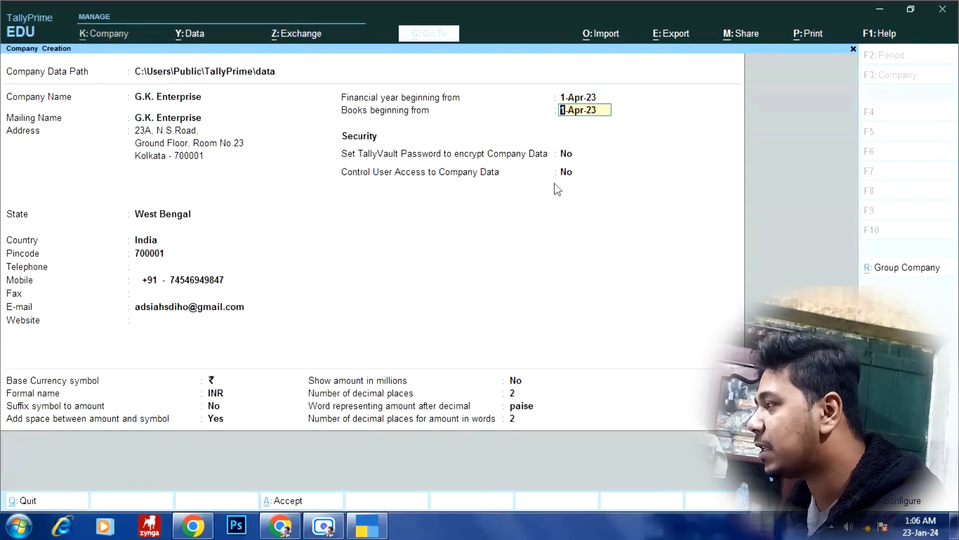
key("Return")
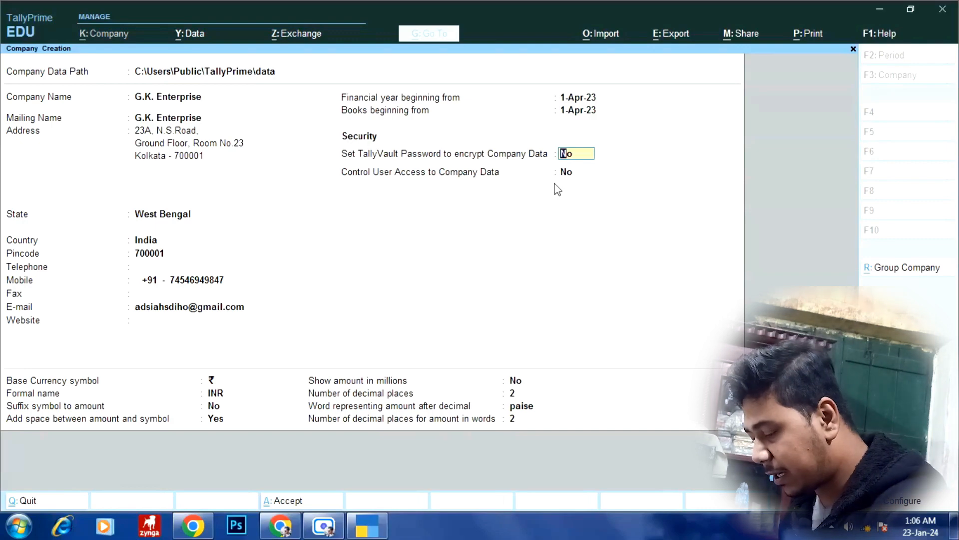
- Set TallyVault Password to Yes, enter and confirm the vault password, leaving user access control off
type("y")
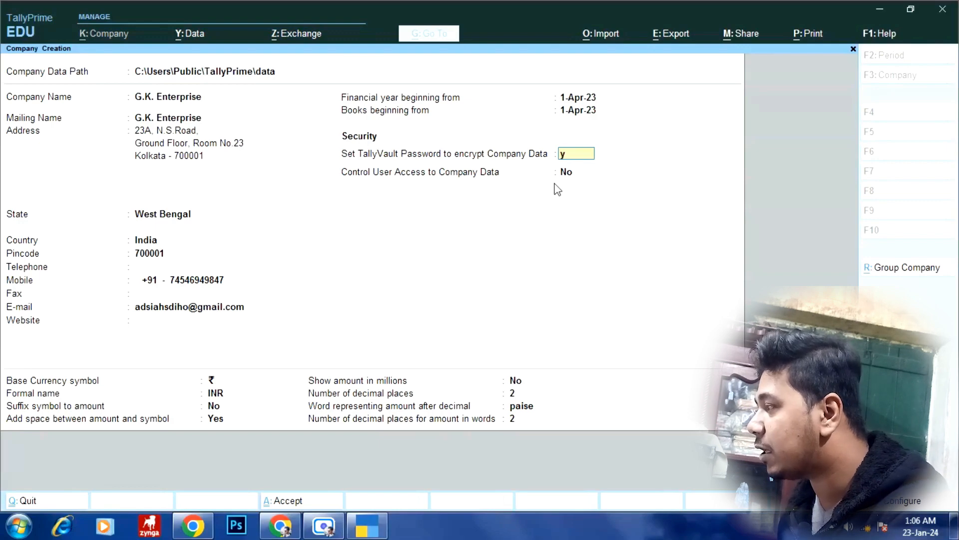
key("Return")
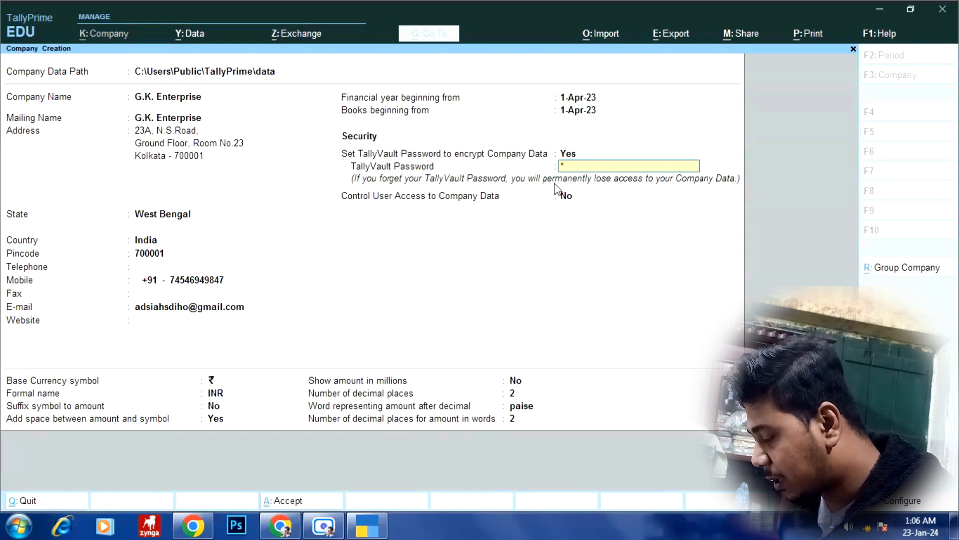
key("BackSpace")
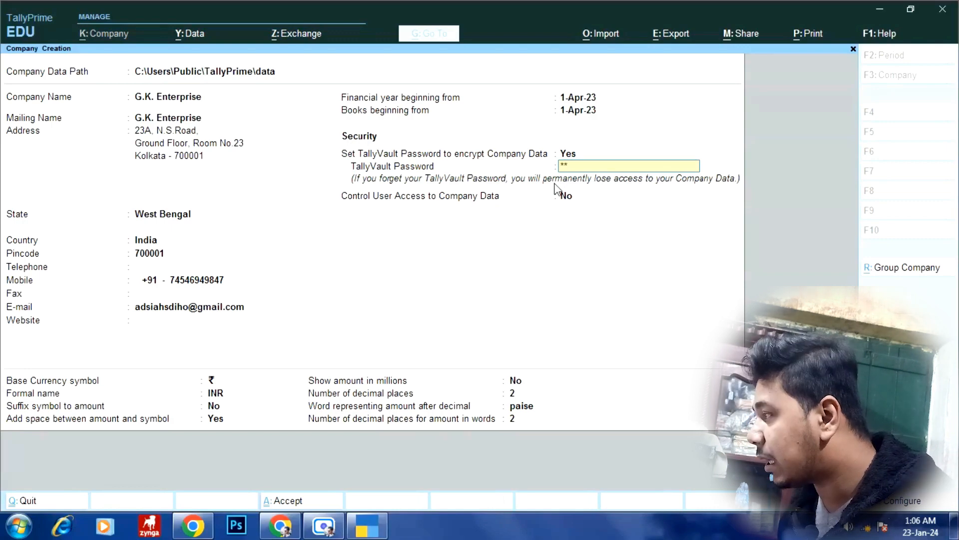
type("**")
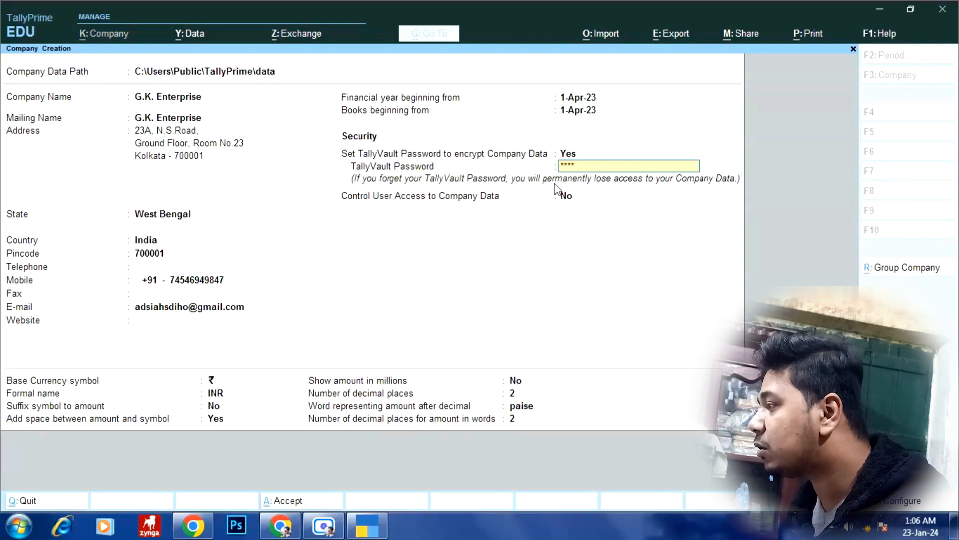
type("*")
key("Return")
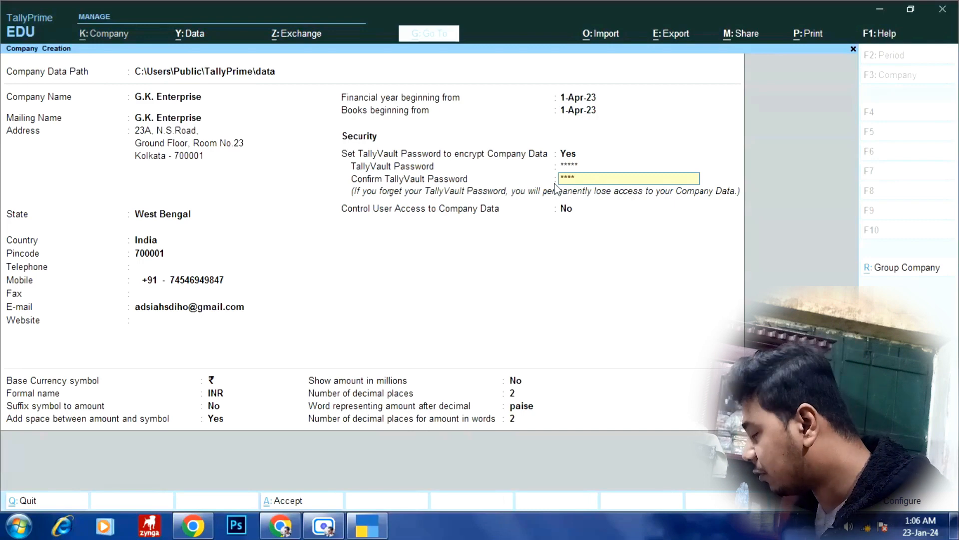
type("*****")
key("Return")
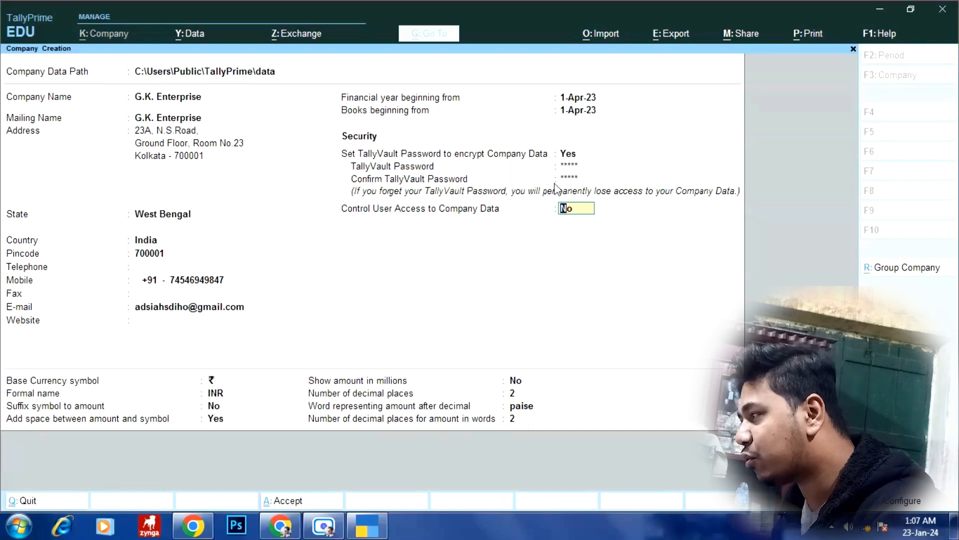
key("Return")
key("Return")
key("Return")
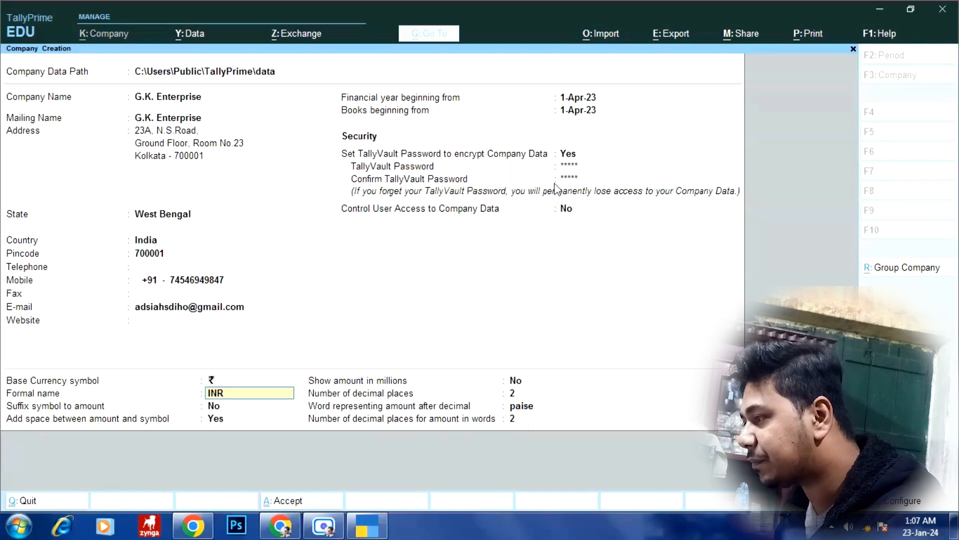
- Accept the default amount formatting and submit the TallyVault password to create G.K. Enterprise
key("Return")
key("Return")
key("Return")
key("Return")
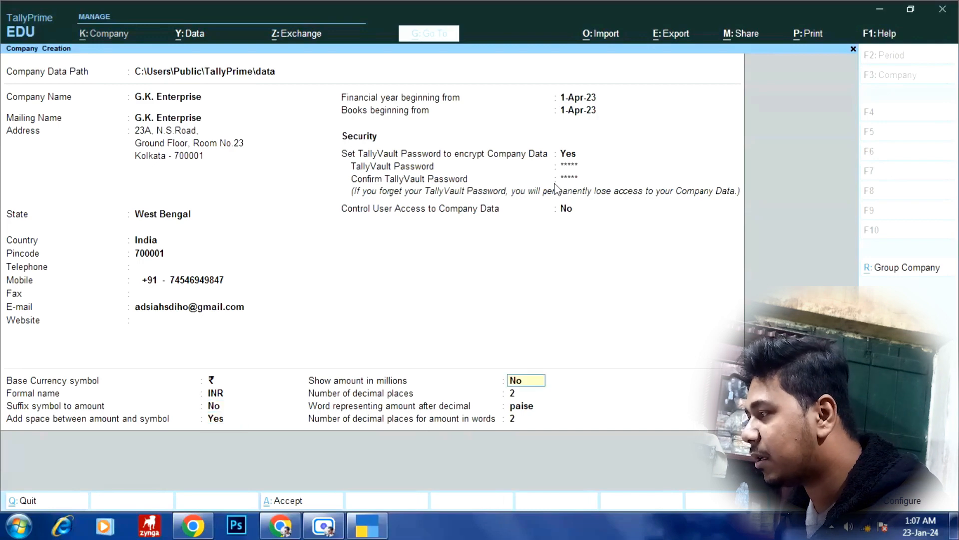
key("Return")
key("Return")
key("Return")
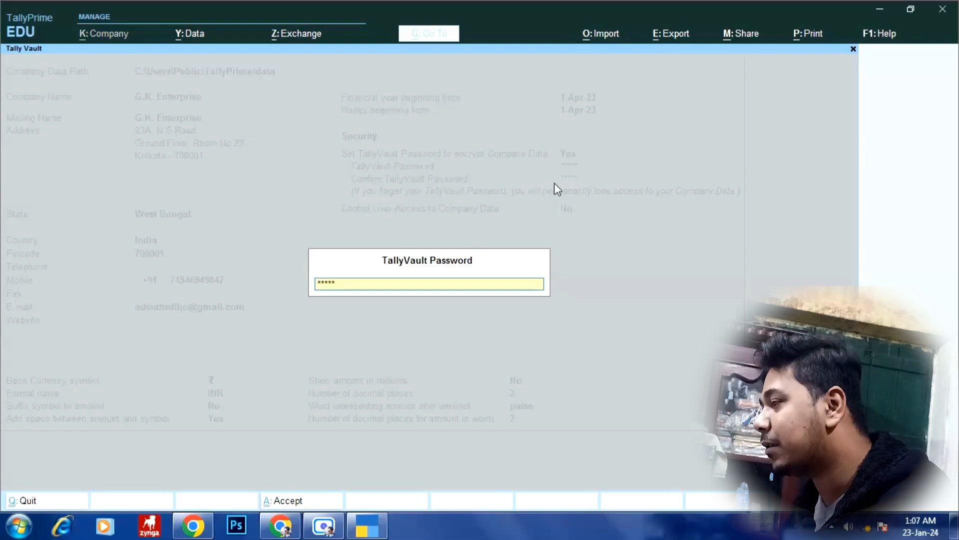
key("Return")
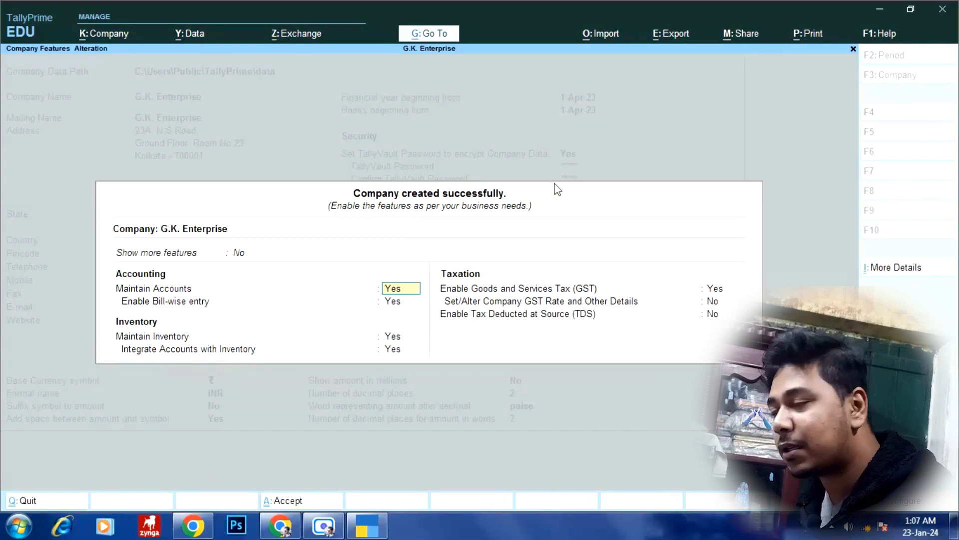
- Set Show more features and Show all features to Yes, keeping Maintain Accounts enabled
key("Up")
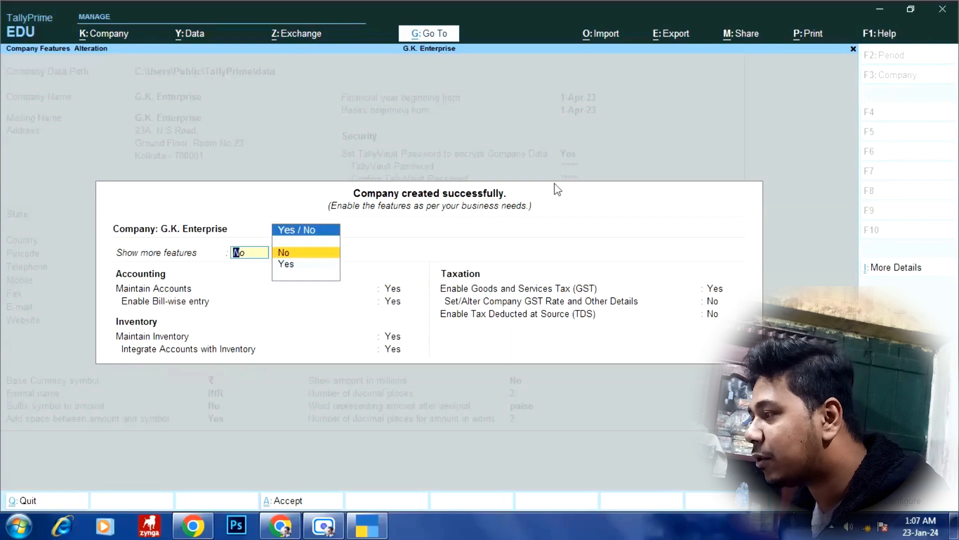
key("y")
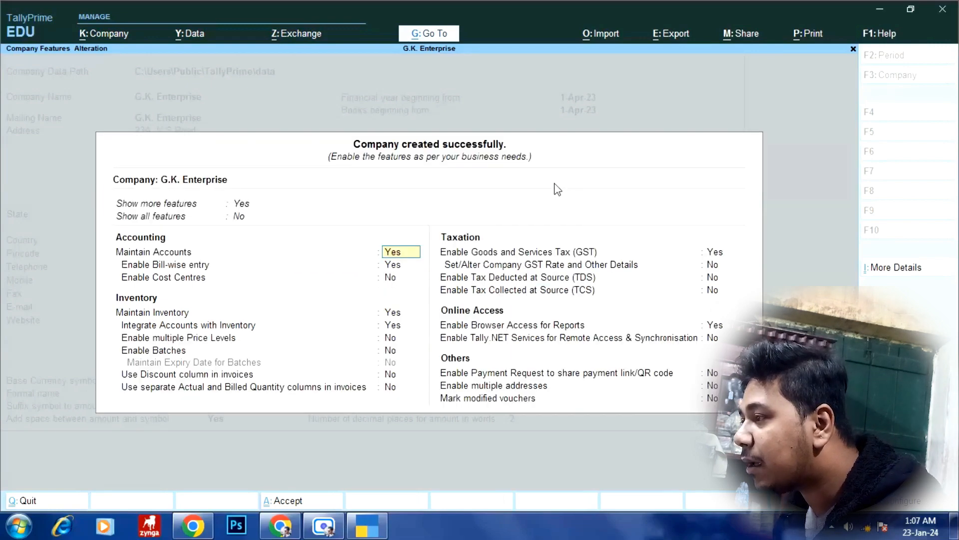
key("Up")
type("y")
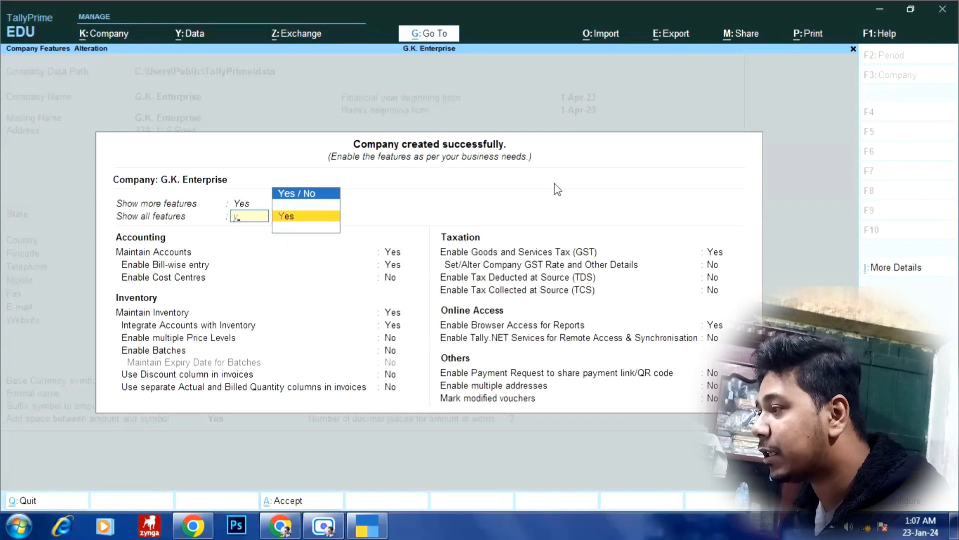
key("Return")
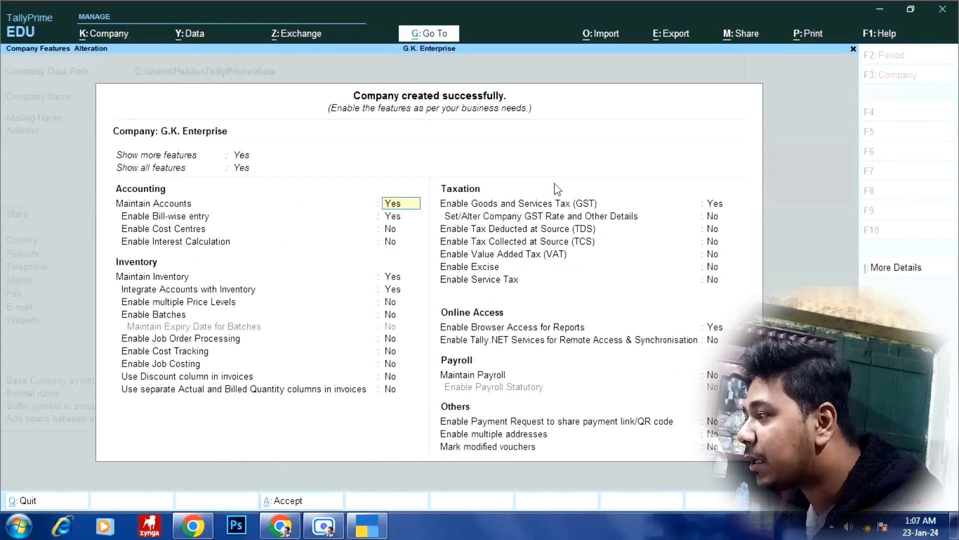
key("Return")
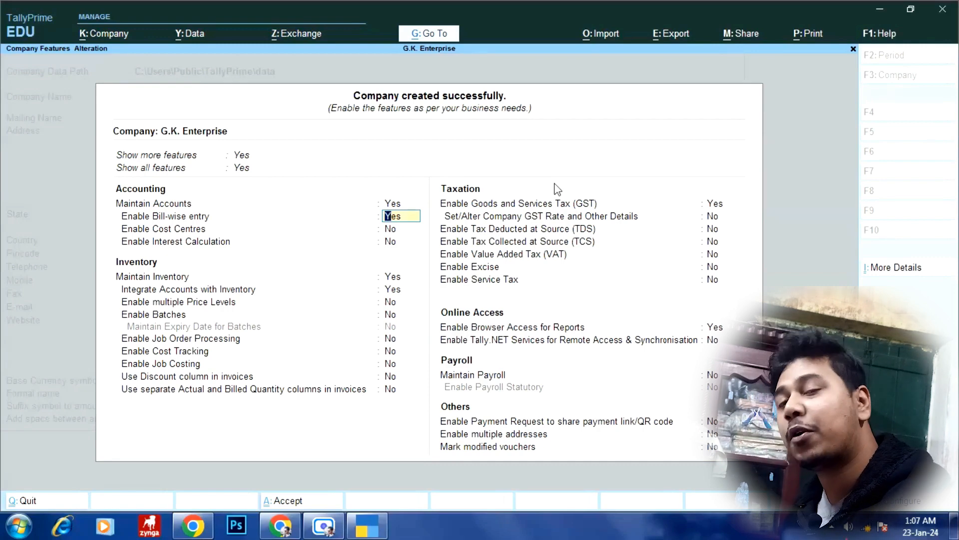
- Keep the default bill-wise, inventory, pricing and invoice options, and confirm GST enabled to reach GST Details
key("Return")
key("Return")
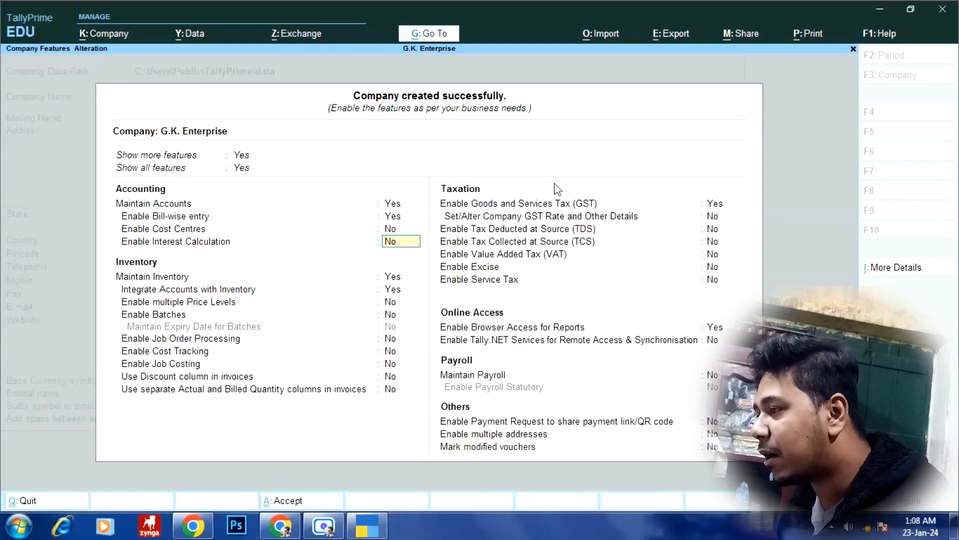
key("Return")
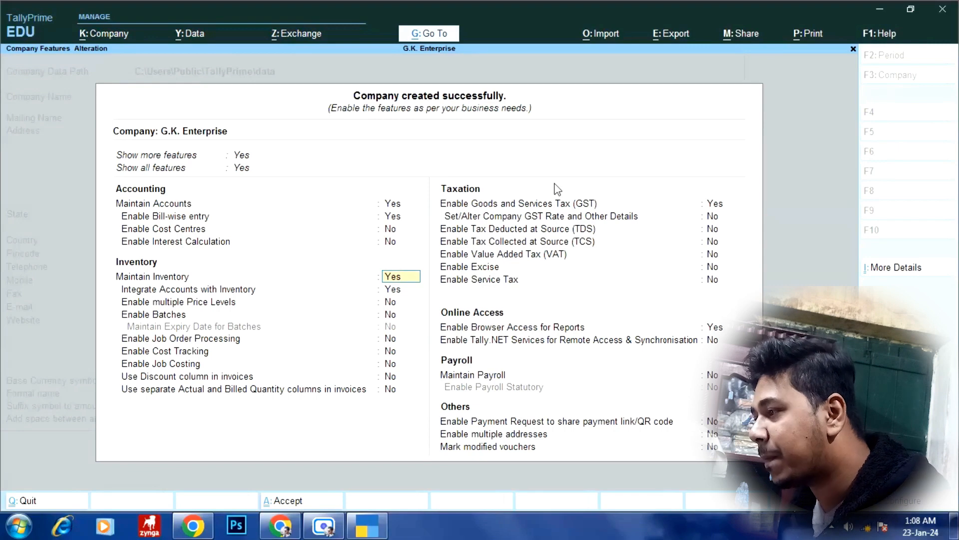
key("Return")
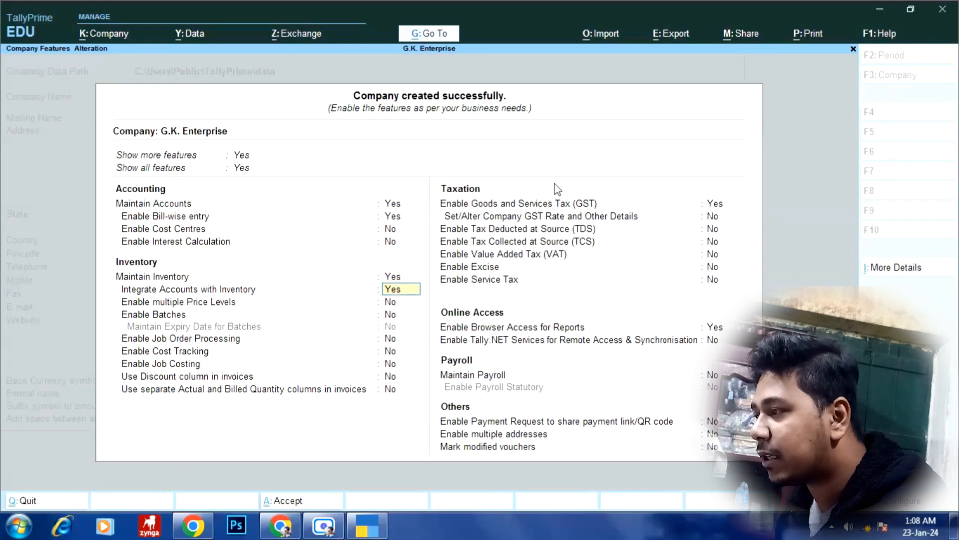
key("Return")
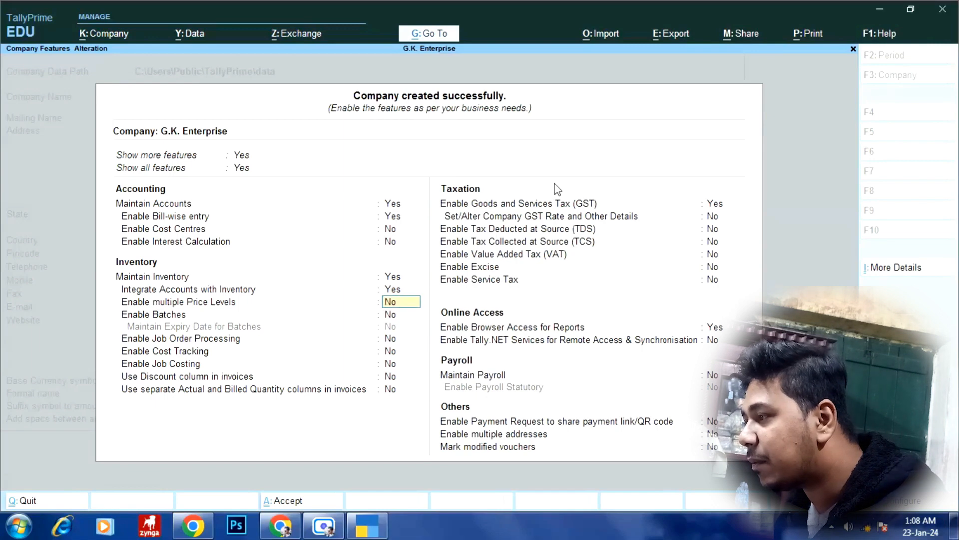
key("Return")
key("Return")
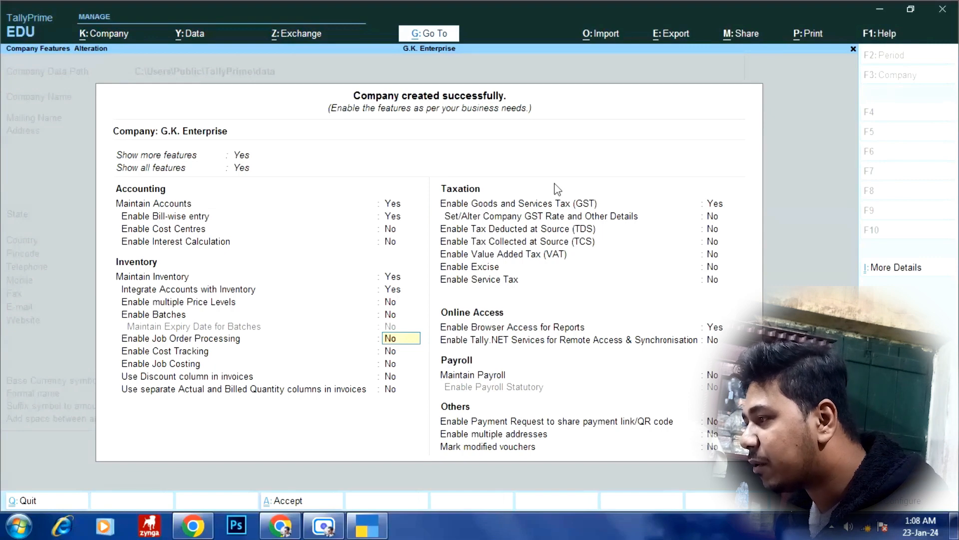
key("Return")
key("Return")
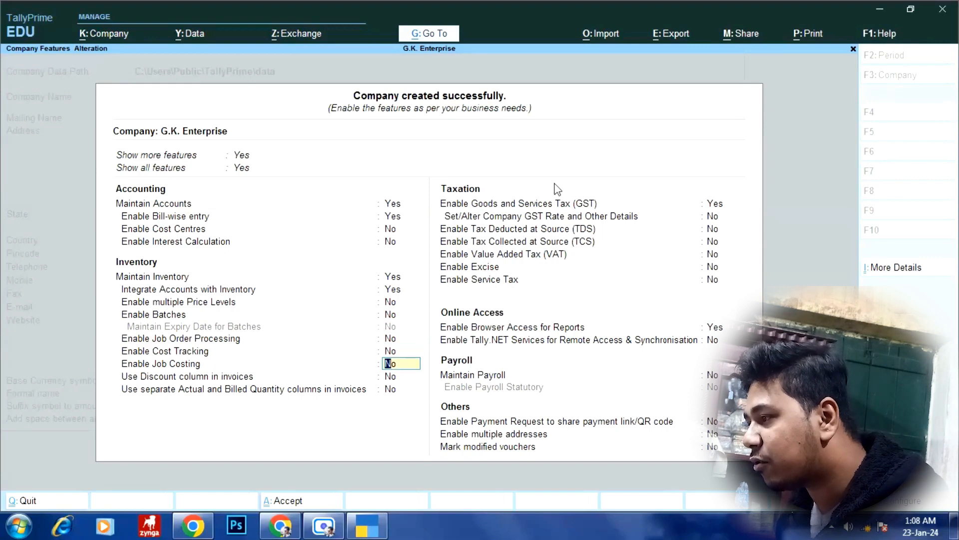
key("Return")
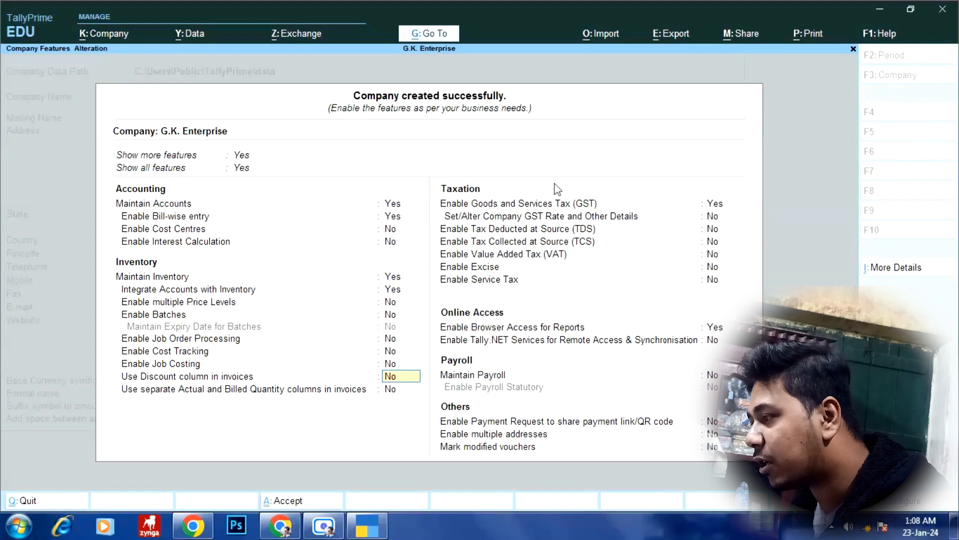
key("Return")
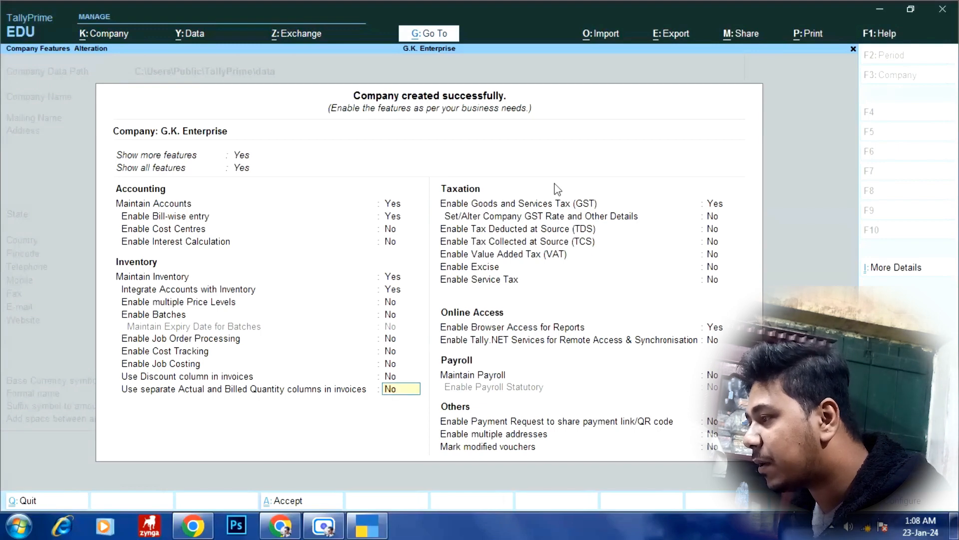
key("Return")
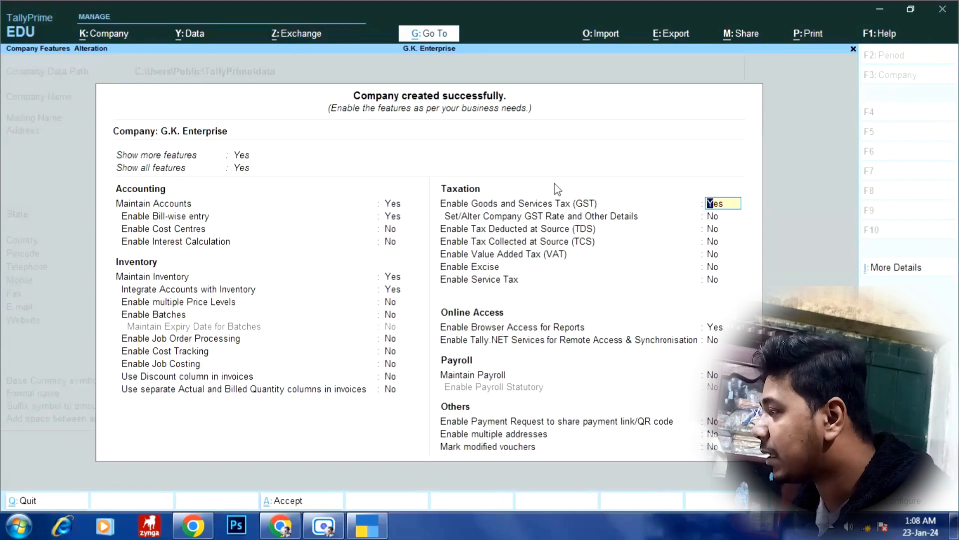
key("Return")
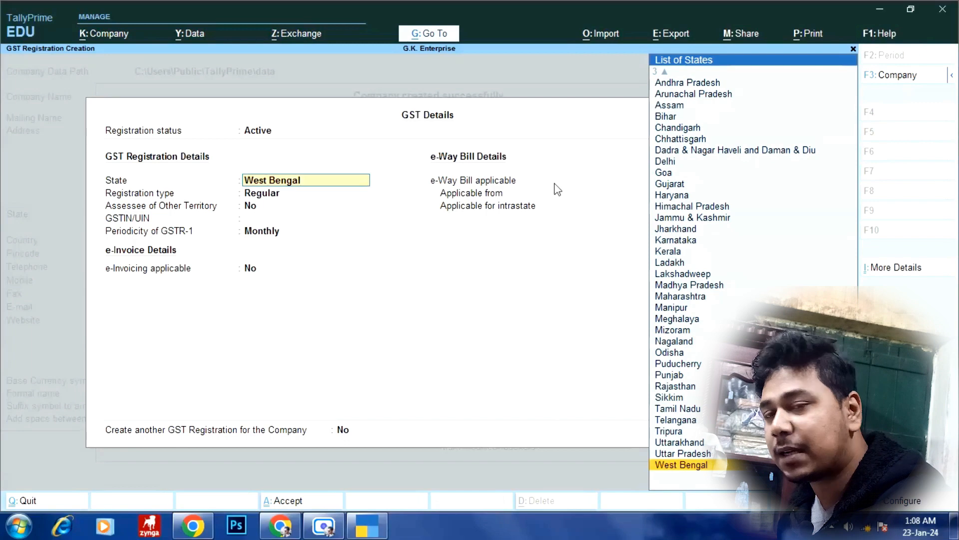
- Confirm state West Bengal and Regular registration, enter the company's GSTIN, and keep Monthly GSTR-1 periodicity
key("Return")
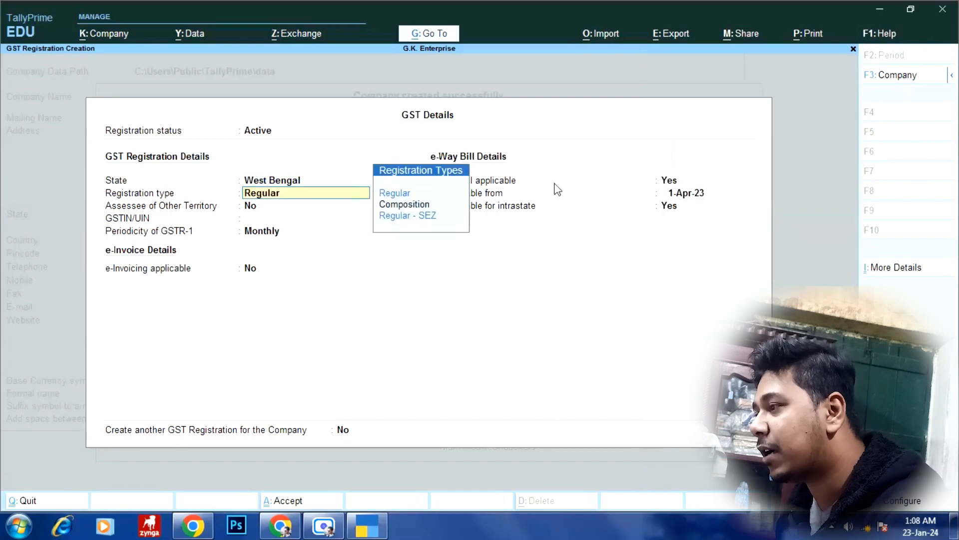
key("Return")
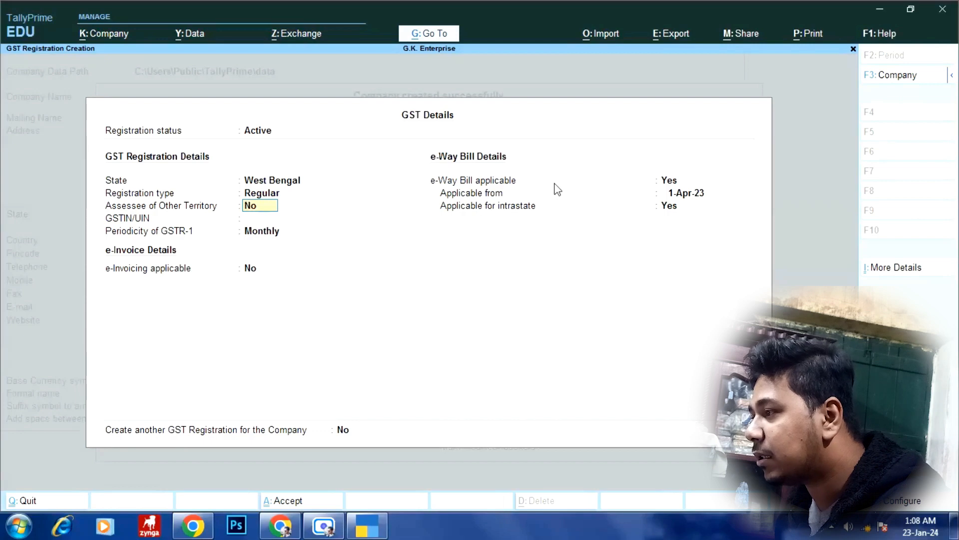
key("Return")
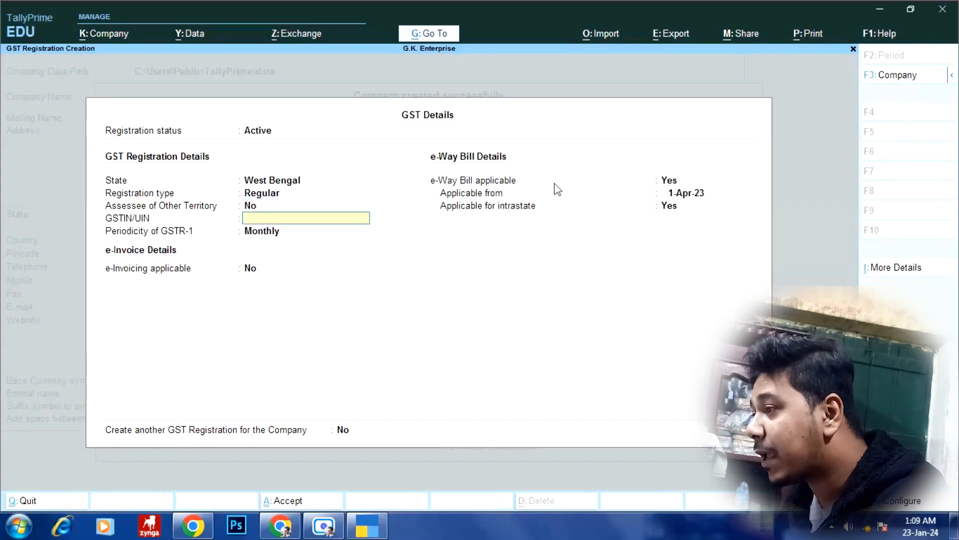
type("19")
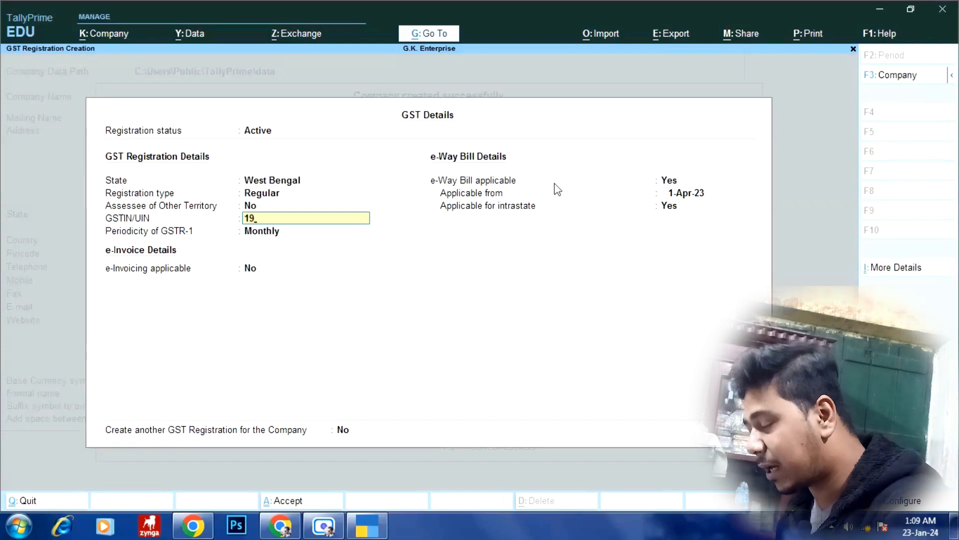
type("ABC")
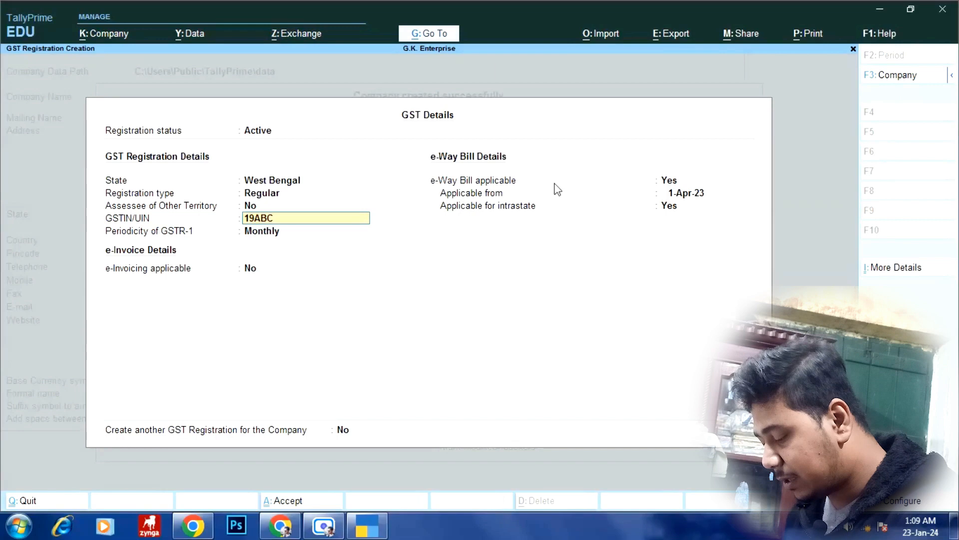
type("DE1234")
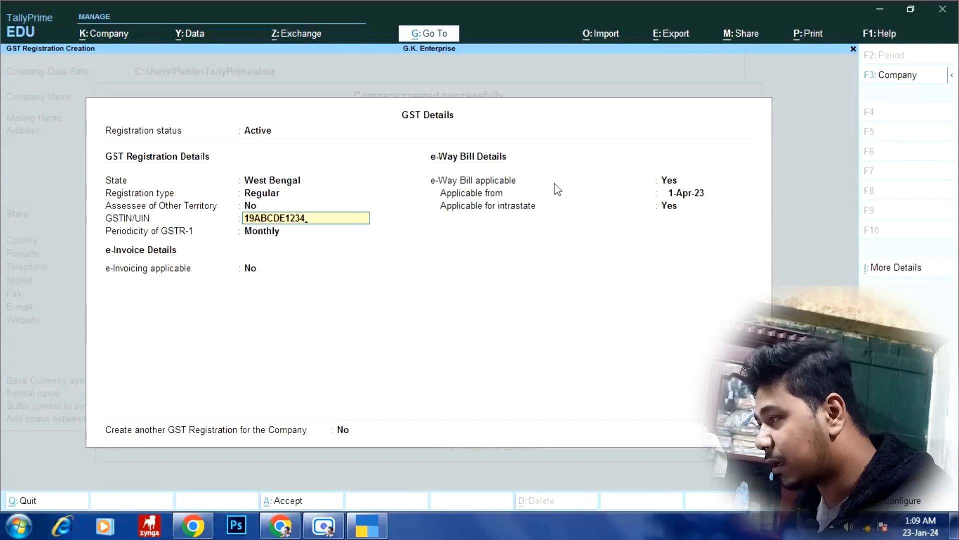
type("D")
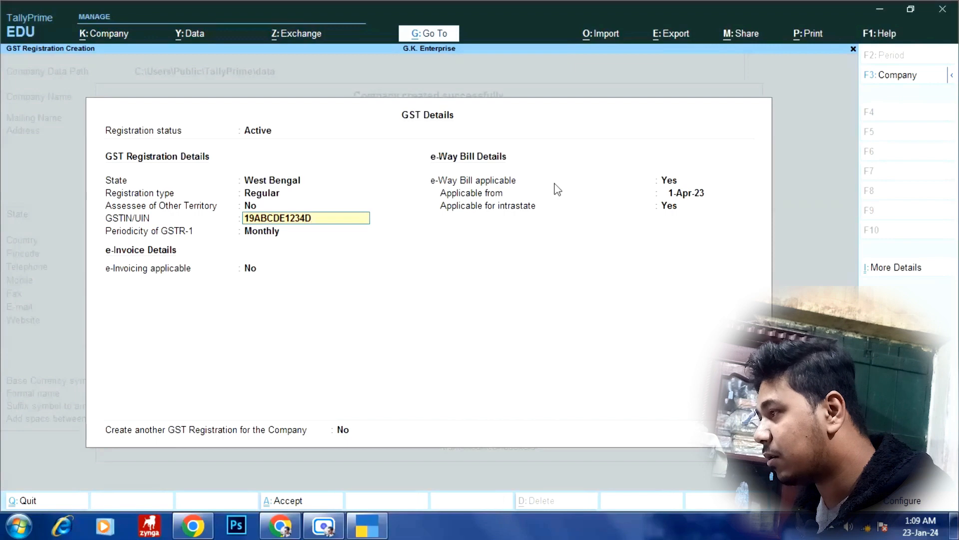
type("21")
key("Return")
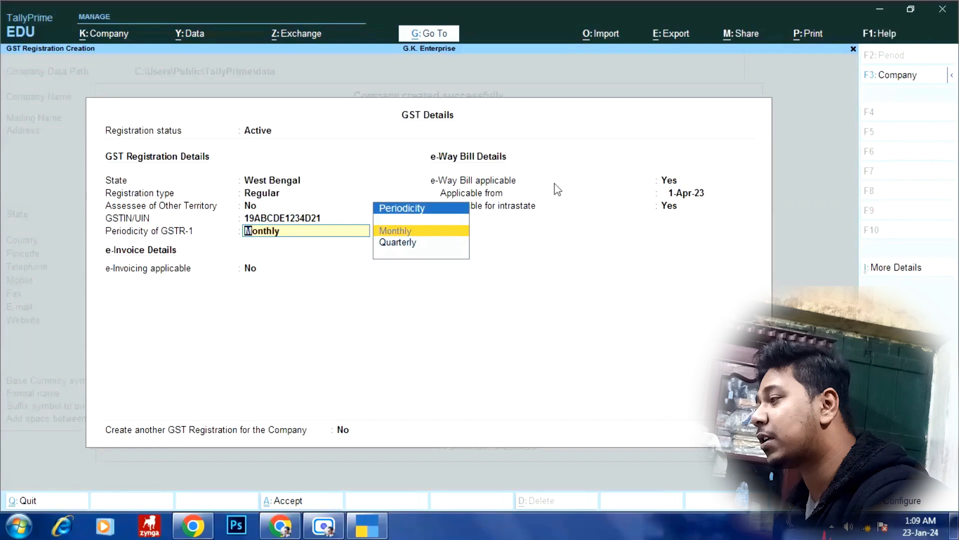
key("Down")
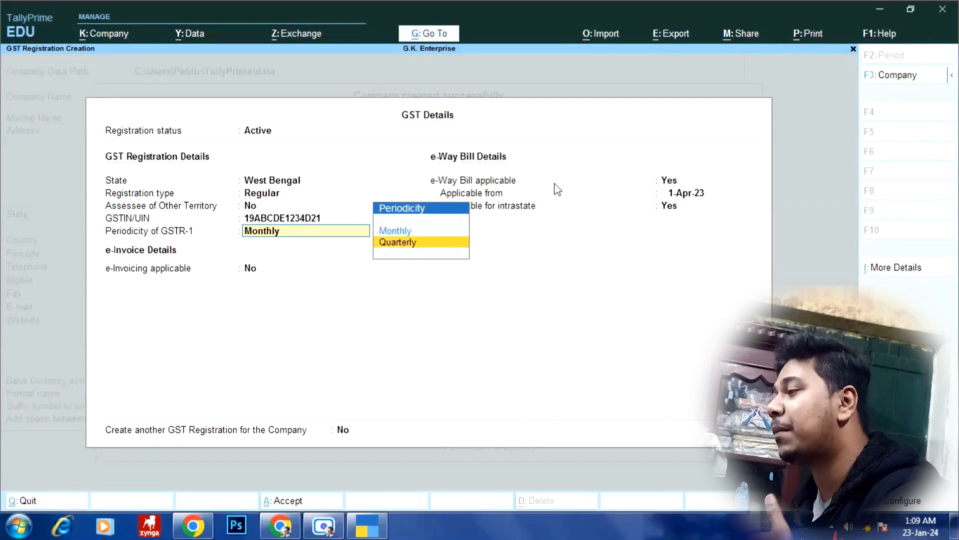
key("Up")
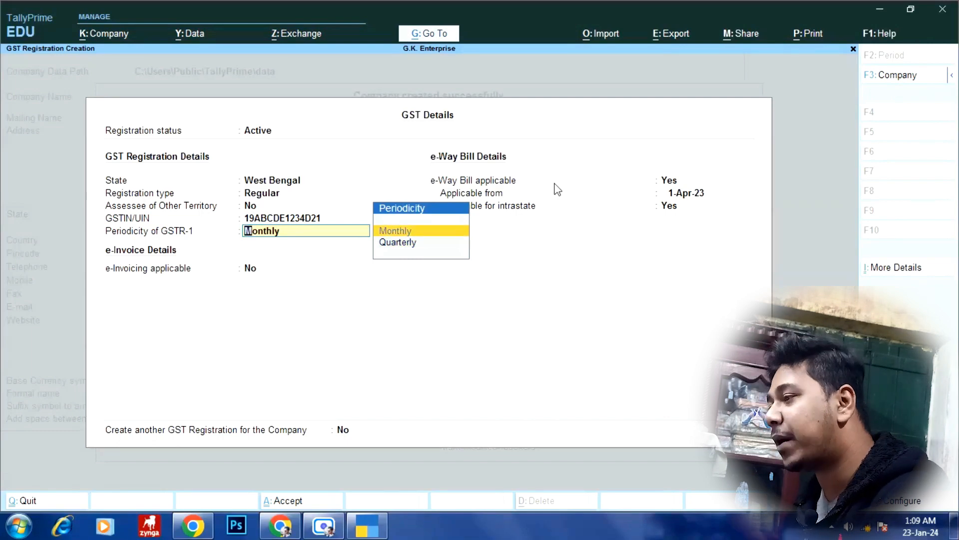
key("Return")
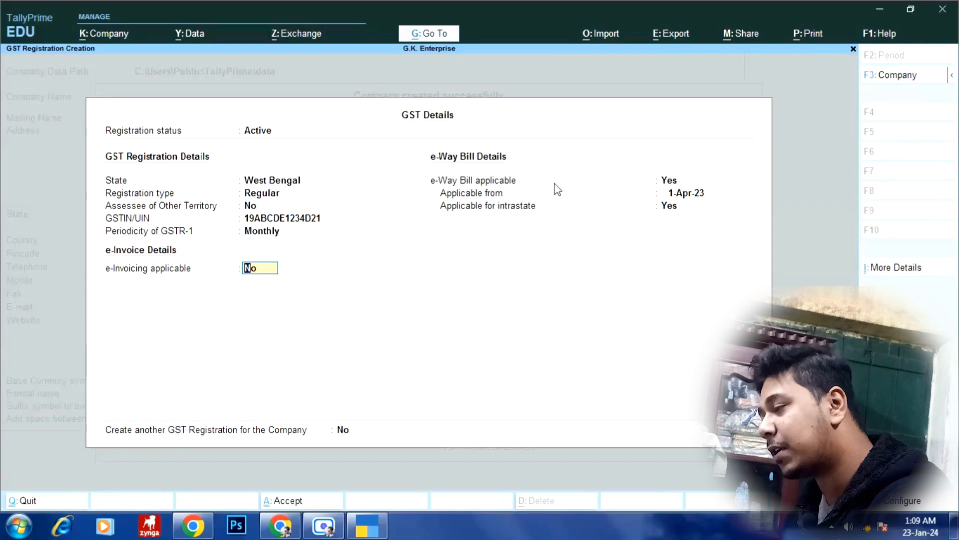
- Set e-Invoicing applicable to Yes from 1-Apr-23, with 'Kolkata' as invoice bill-from place
type("y")
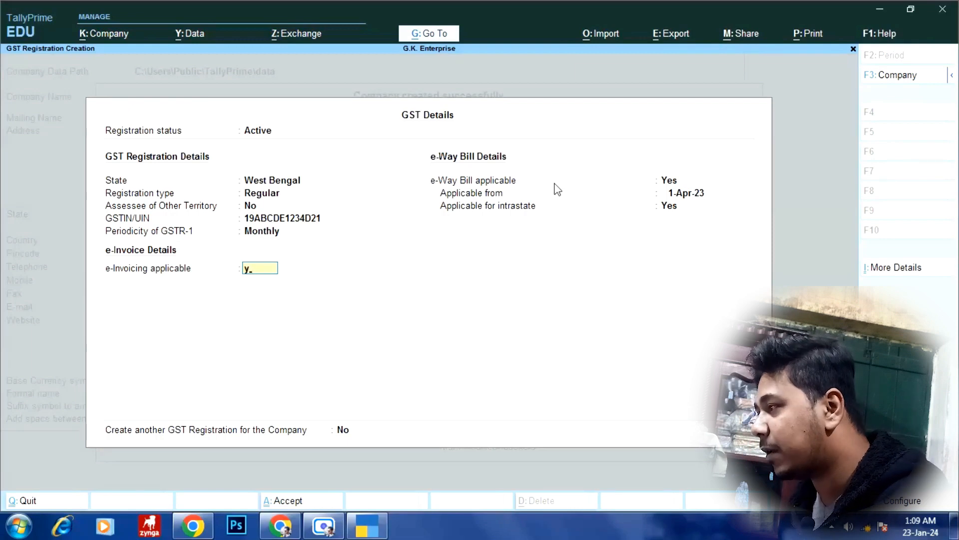
key("Return")
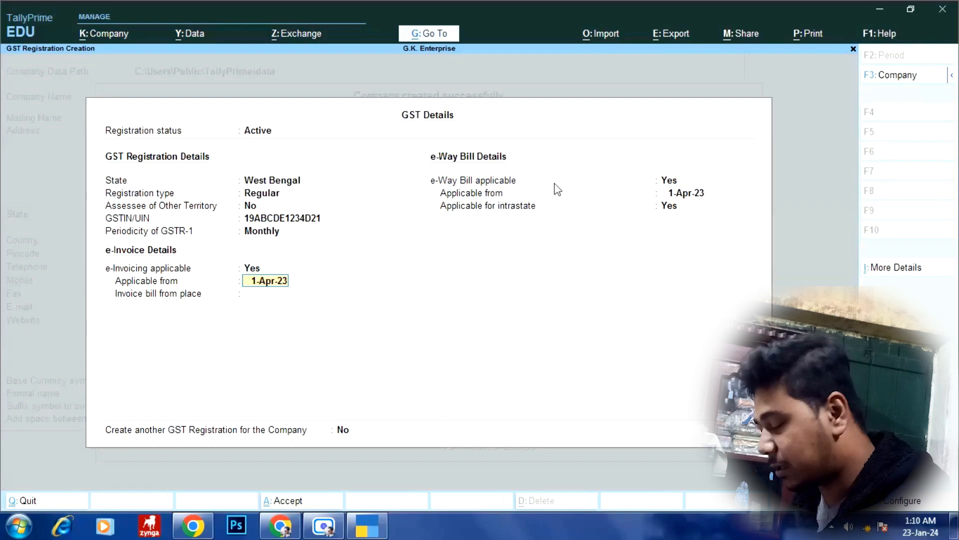
key("Return")
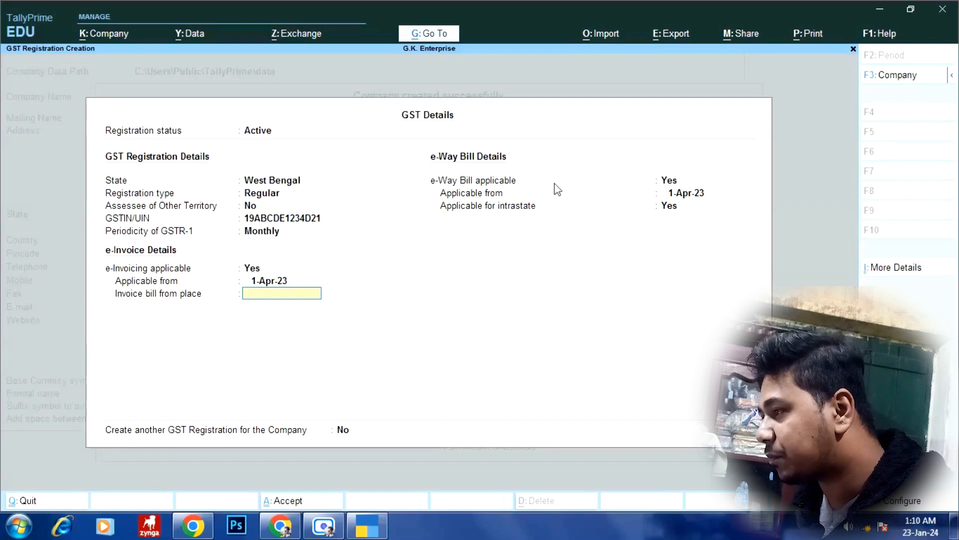
type("Kolkta")
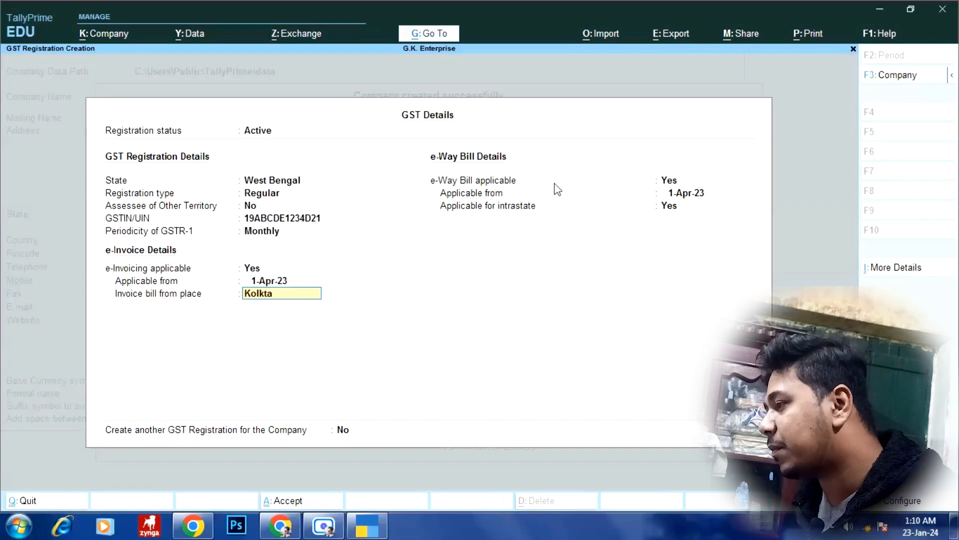
key("BackSpace")
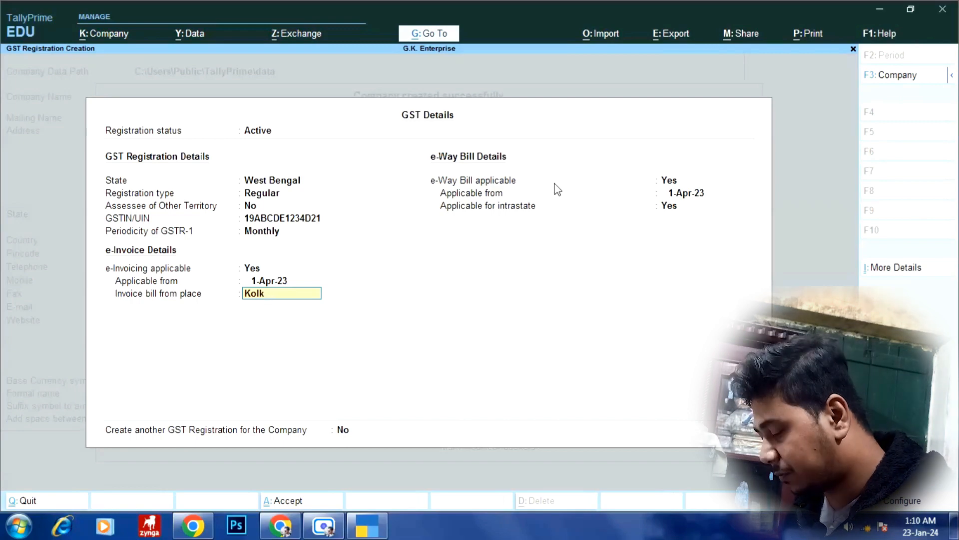
type("ata")
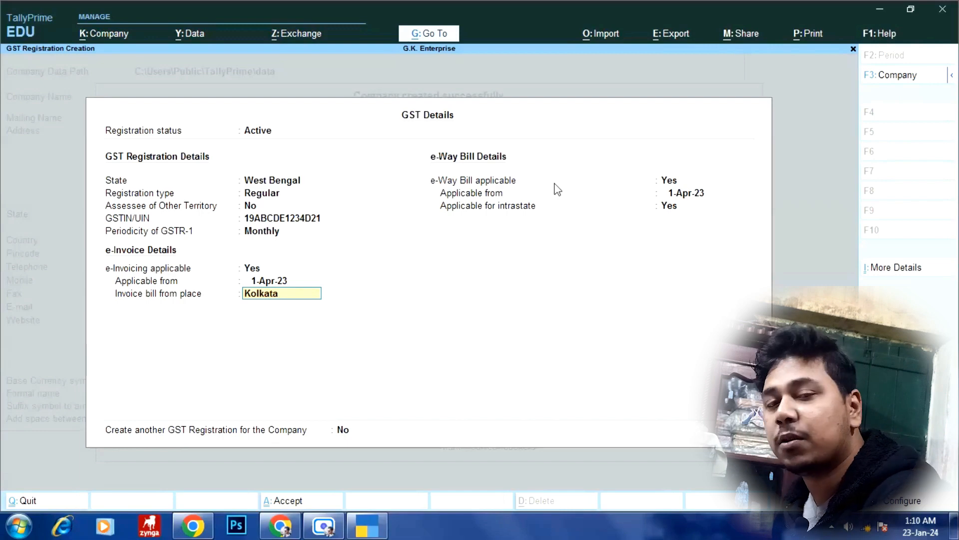
key("Return")
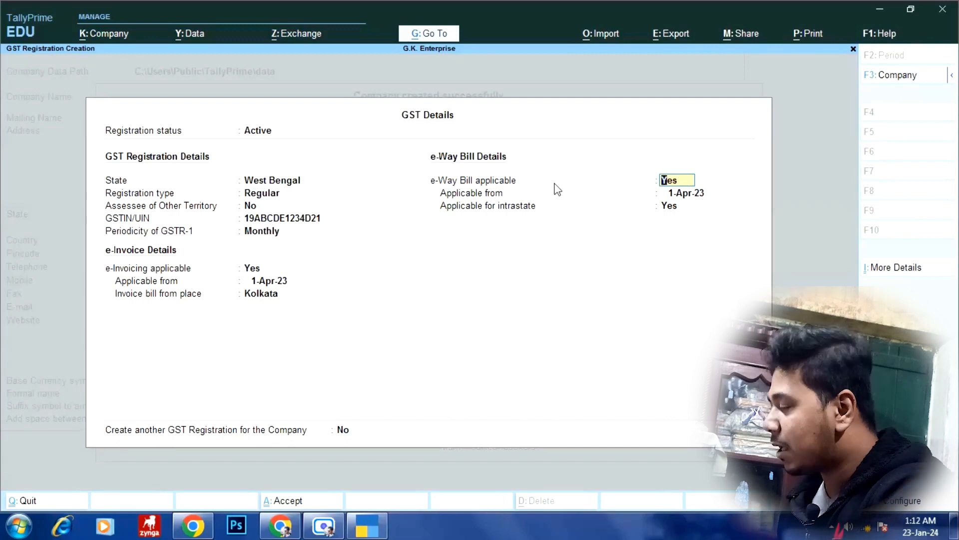
- Keep e-Way Bill applicable from 1-Apr-23, intrastate included, and save with no second GST registration
key("Return")
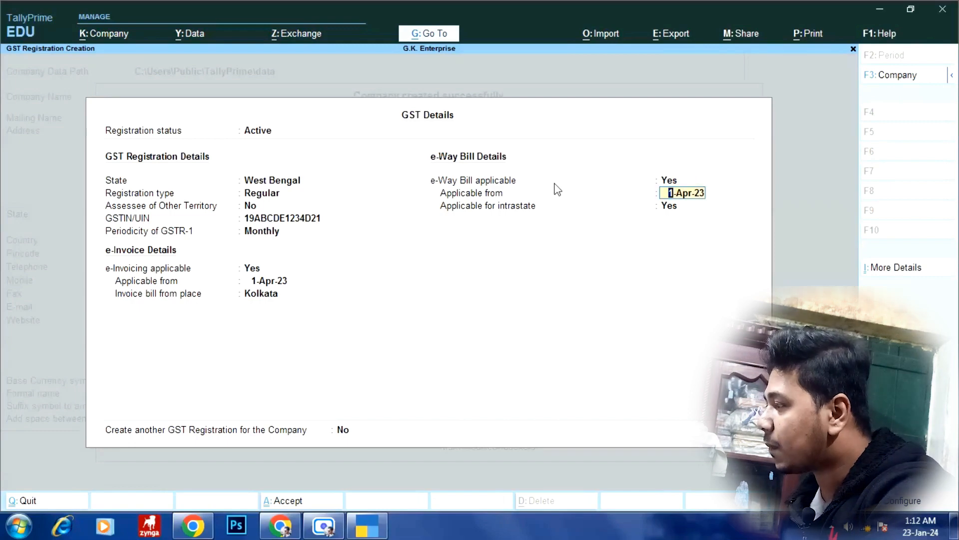
key("Return")
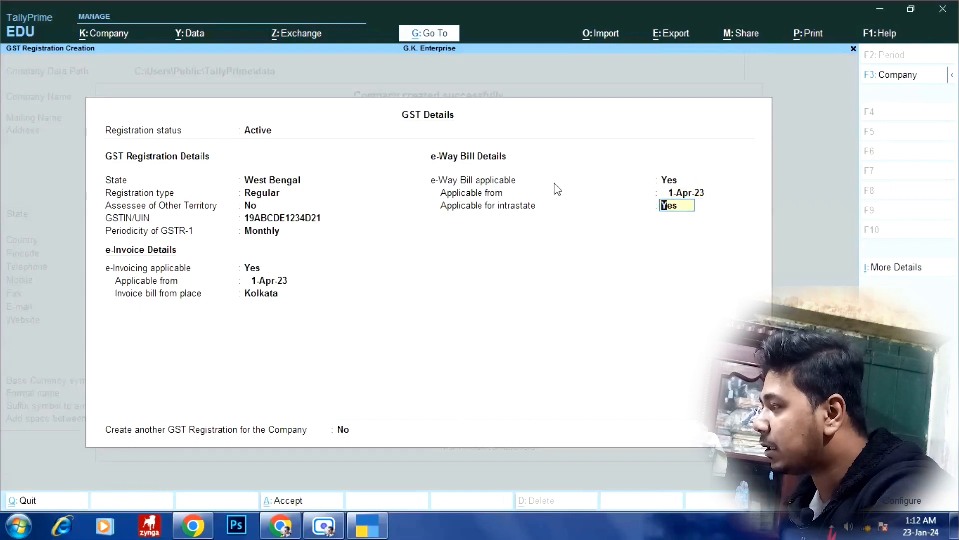
key("Return")
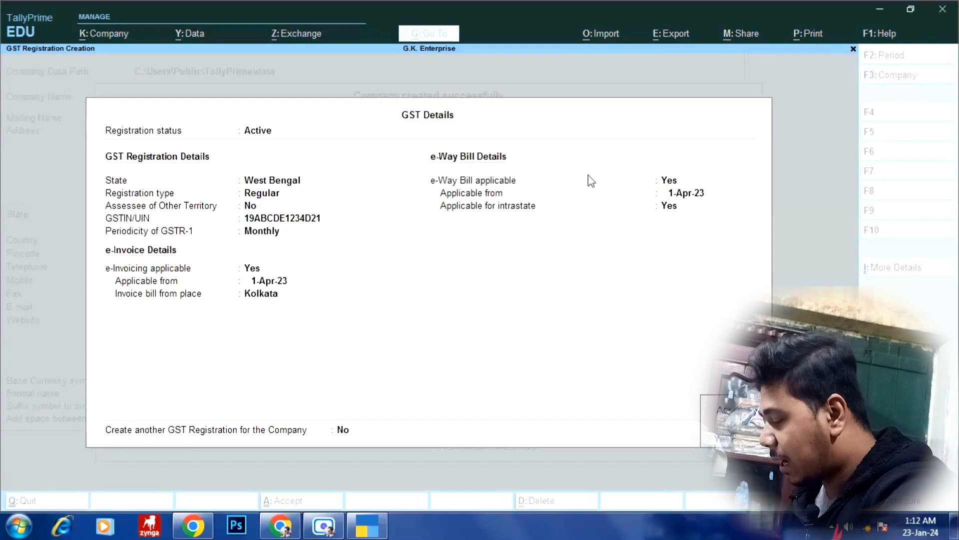
key("Escape")
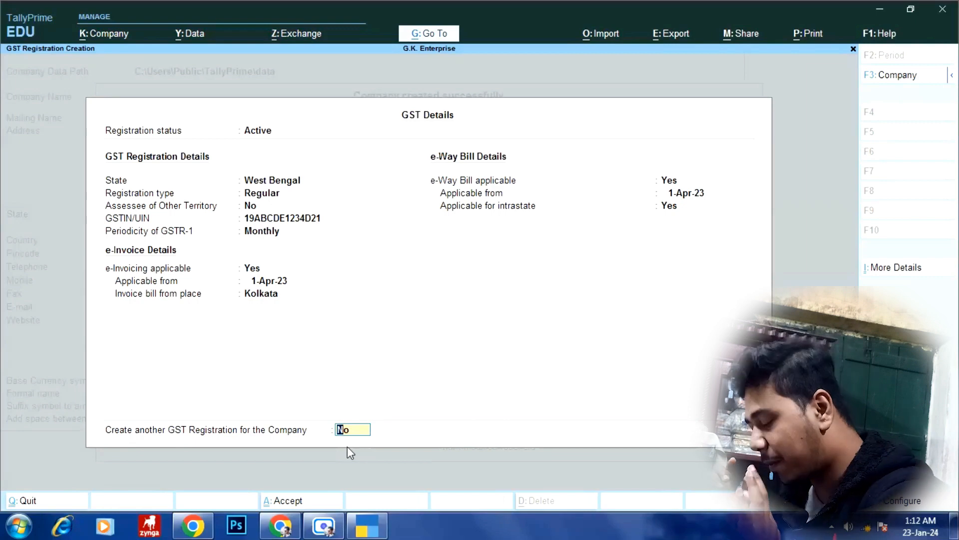
key("Return")
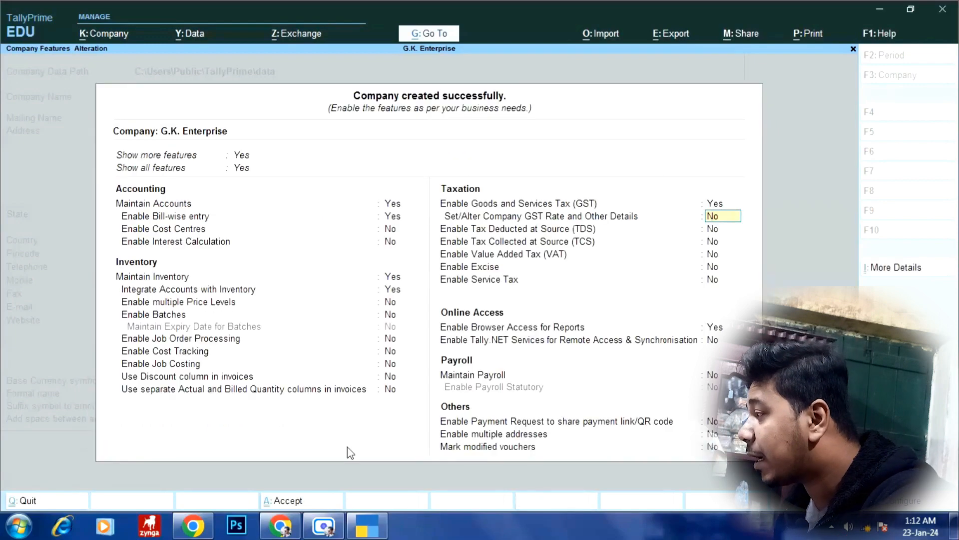
- Leave GST rate details, TDS, TCS, VAT, Service Tax and Excise all disabled
key("Return")
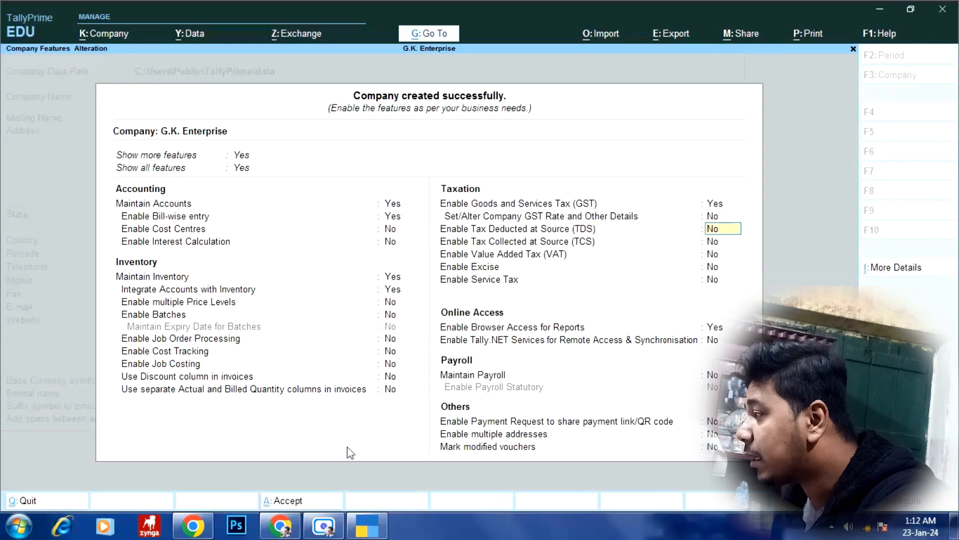
key("Return")
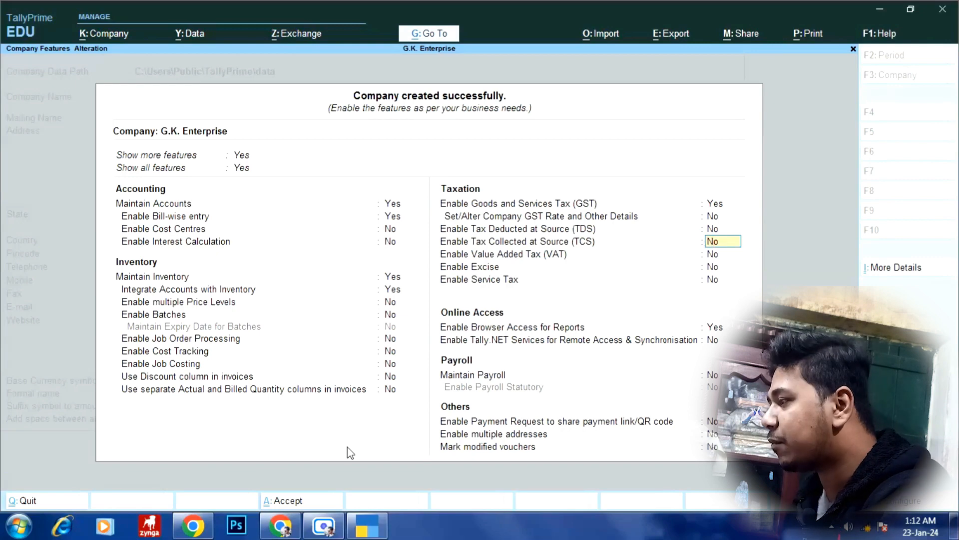
key("Return")
key("Return")
key("Return")
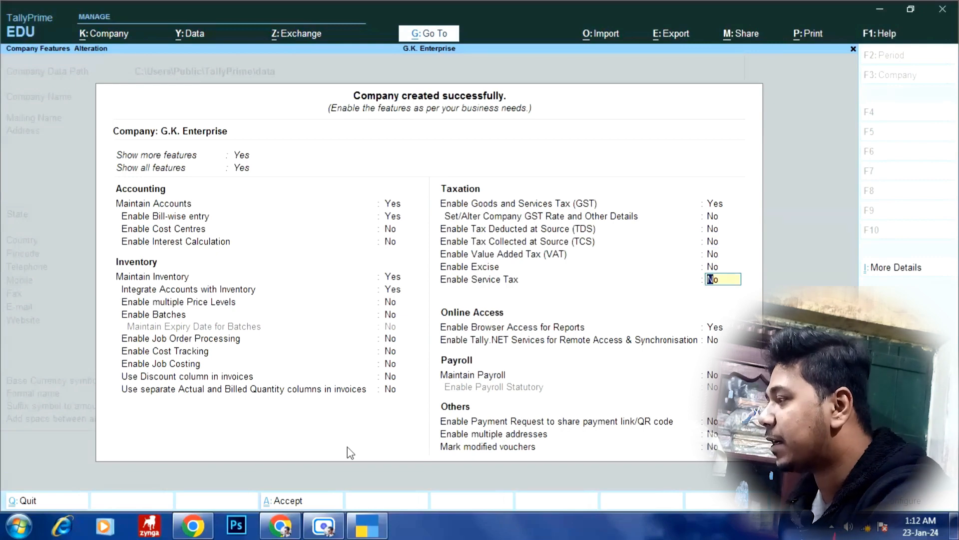
key("Up")
key("Up")
key("Return")
key("Return")
key("Return")
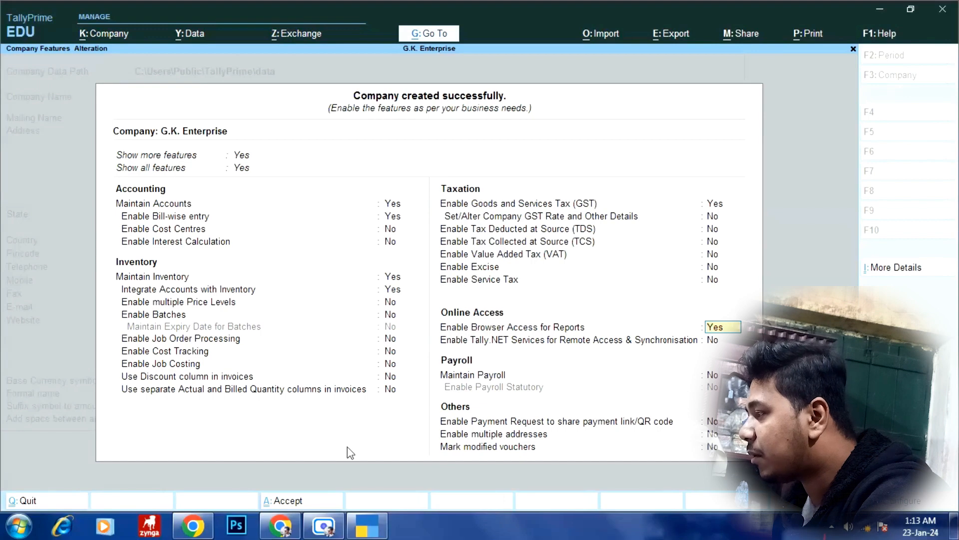
- Accept the remaining company features unchanged and browse the Gateway of Tally menu
key("Return")
key("Return")
key("Return")
key("Return")
key("Return")
key("Return")
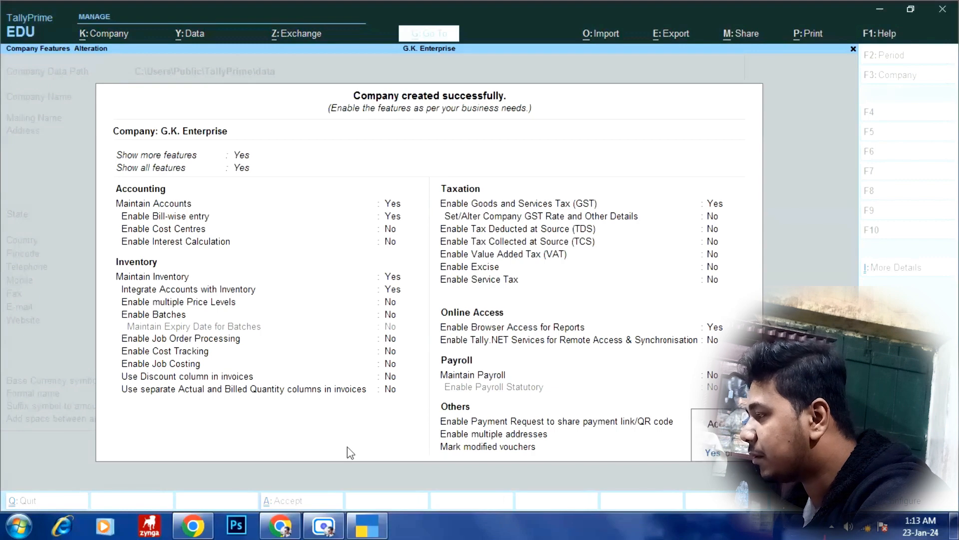
key("Return")
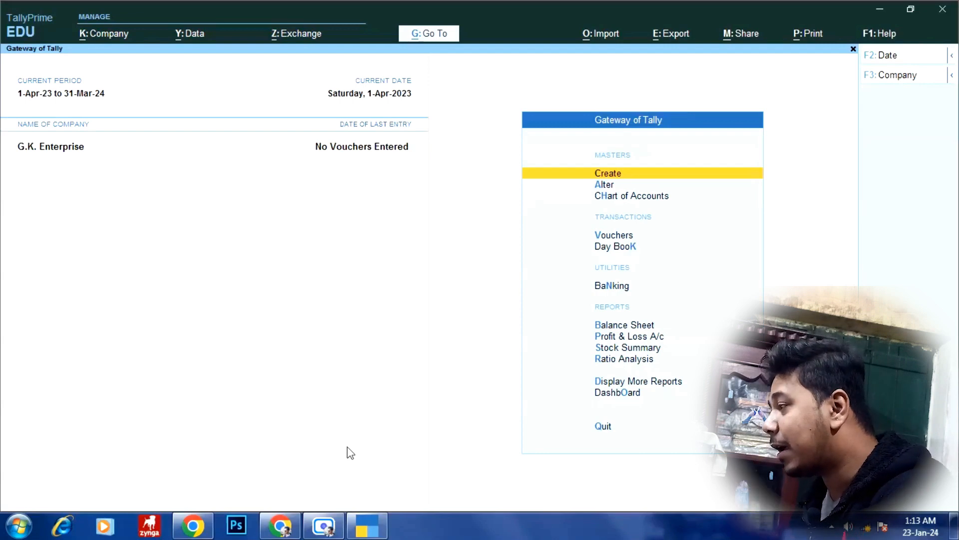
key("Down")
key("Down")
key("Down")
key("Down")
key("Down")
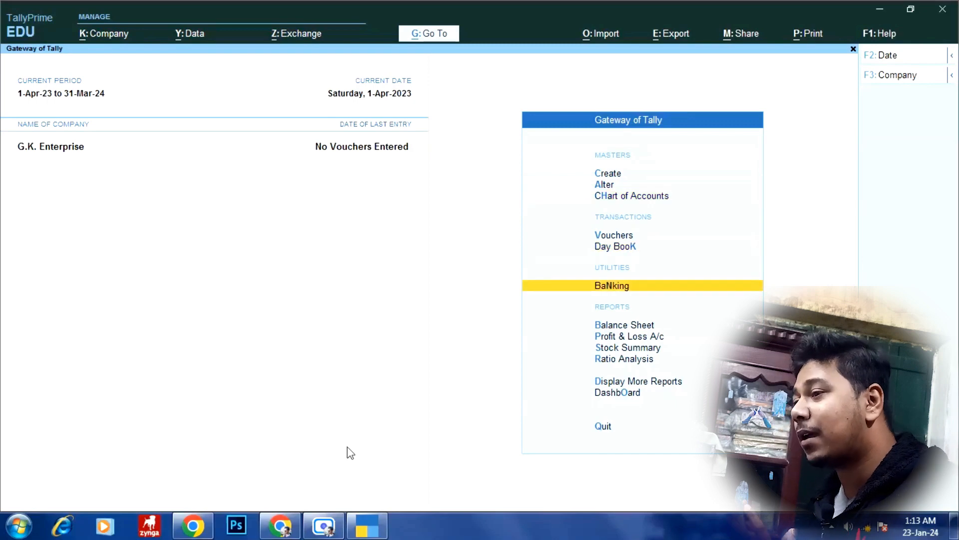